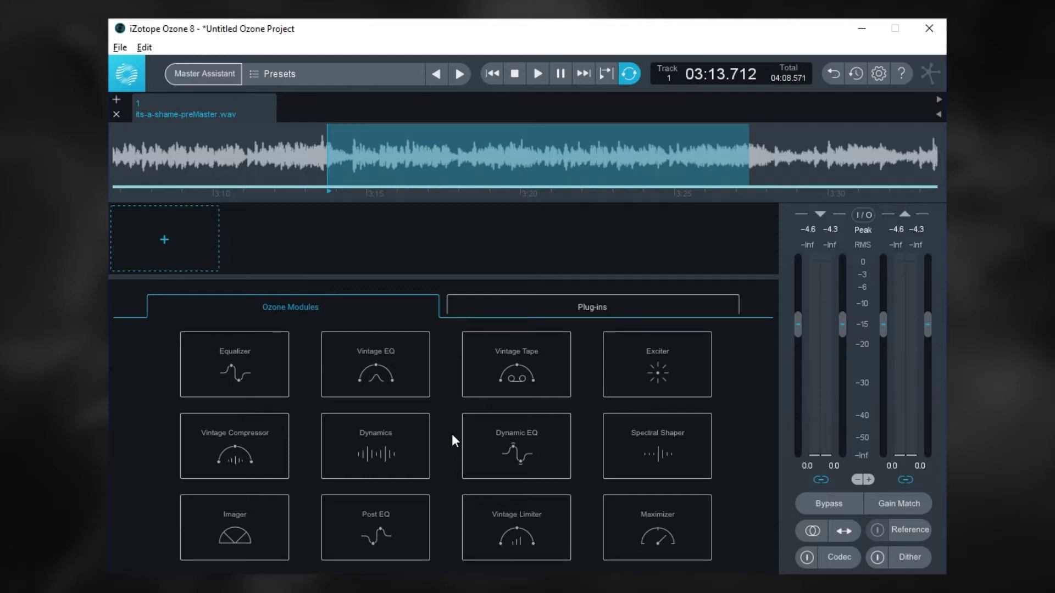
Step: Insert a Dynamic EQ module into the chain for its-a-shame-preMaster.wav
left_click(506, 442)
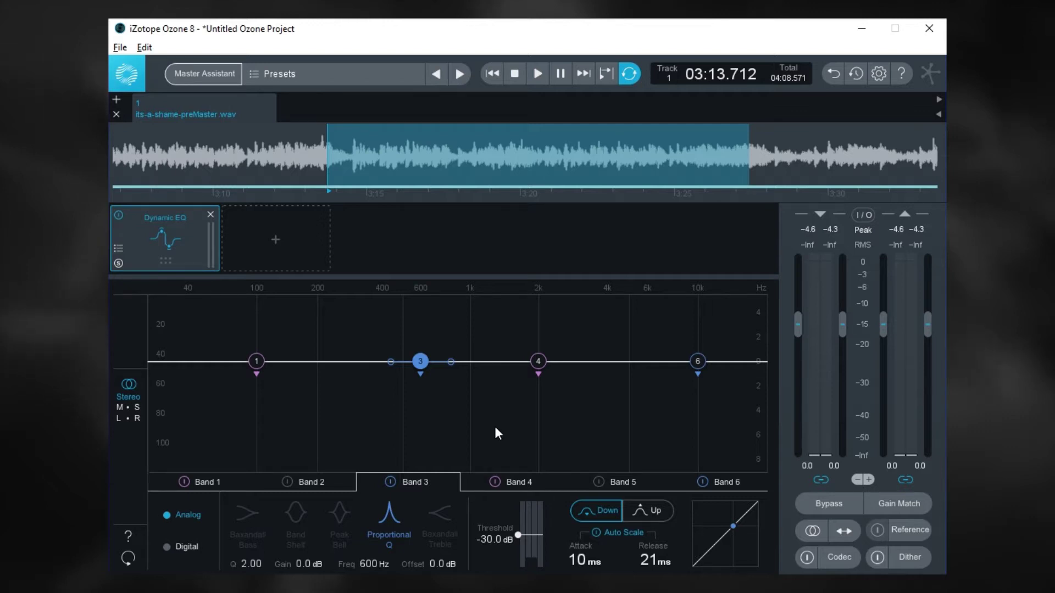
Step: Lower band 3's threshold to -25.7 dB, then cycle band 4's shapes and settle on Baxandall Treble
mouse_move(517, 534)
left_mouse_down()
mouse_move(519, 523)
mouse_move(520, 543)
left_mouse_up()
left_click(513, 484)
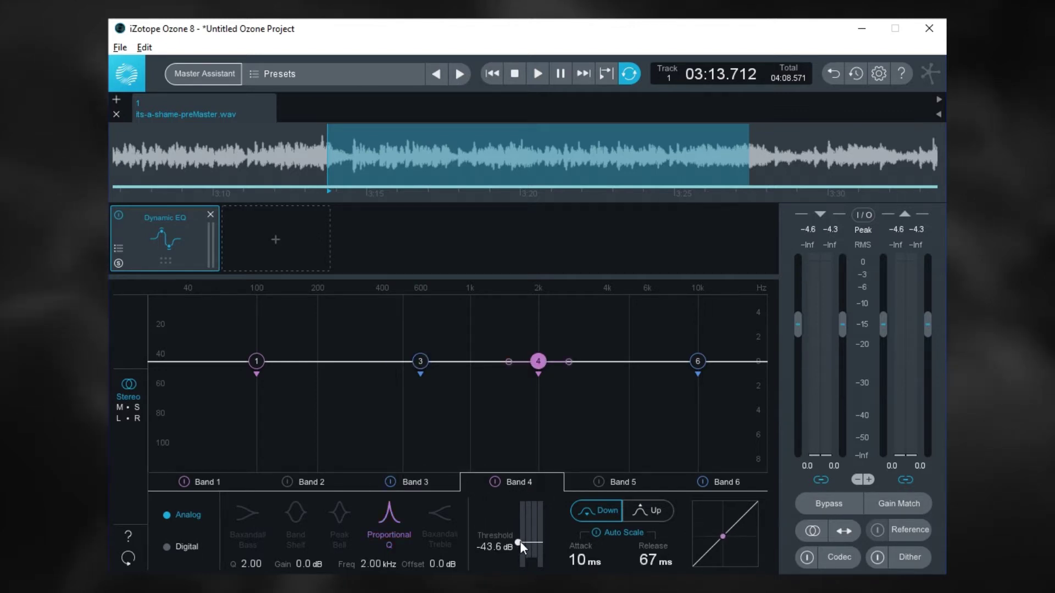
left_click(246, 523)
left_click(294, 512)
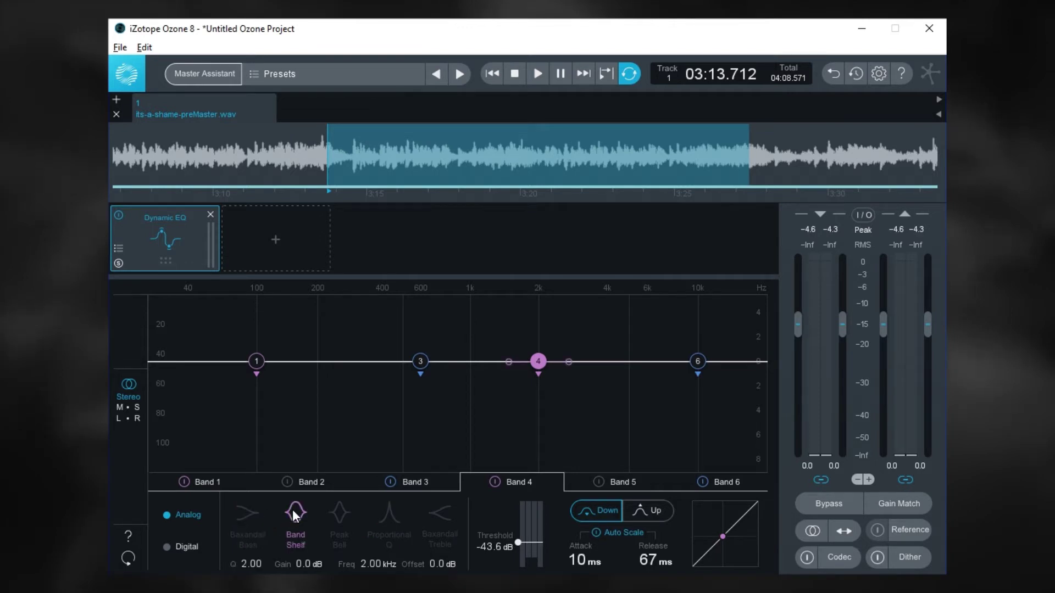
left_click(346, 512)
left_click(385, 512)
left_click(437, 519)
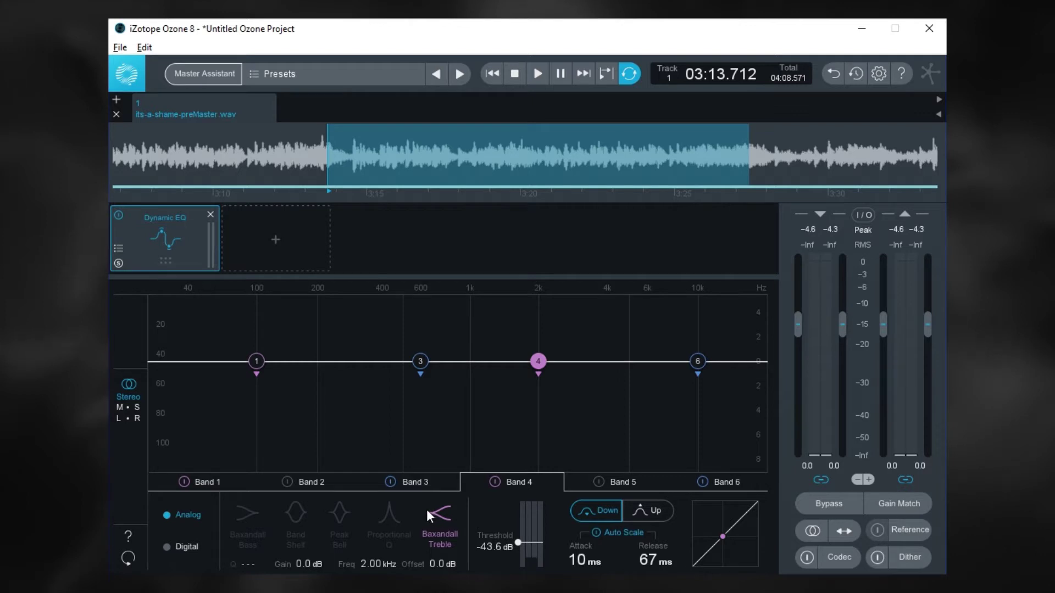
Step: Pull band 3 into a narrowed dip and set its frequency to 200 Hz
left_click_drag(418, 362, 423, 392)
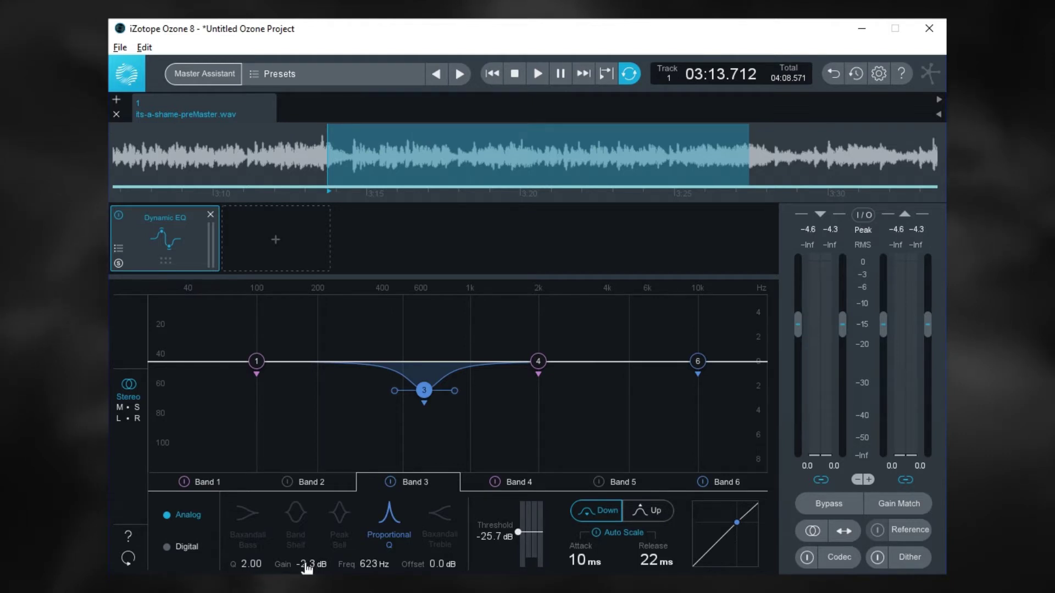
left_click_drag(248, 567, 375, 568)
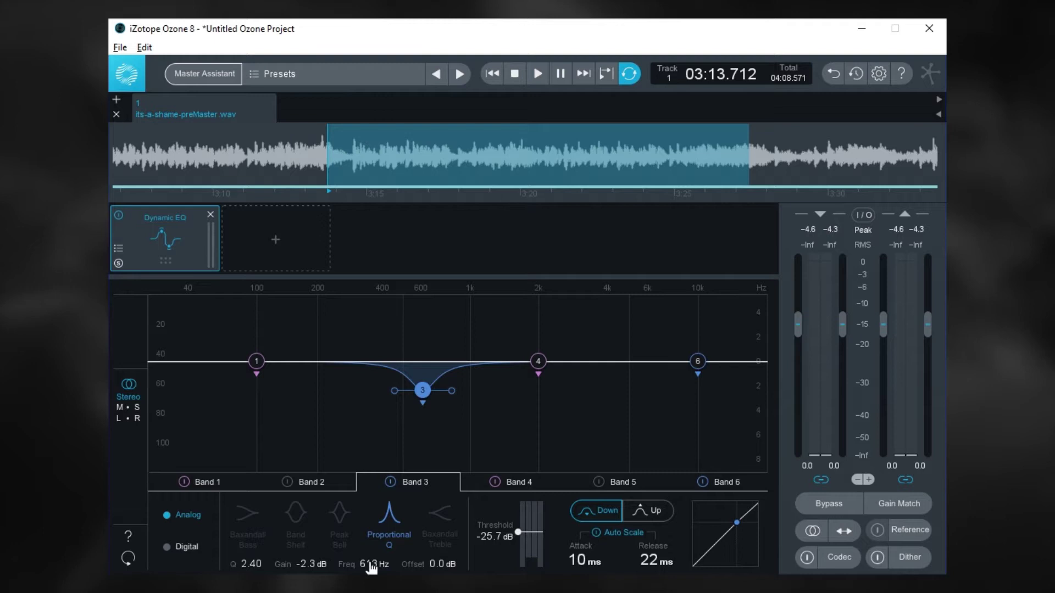
double_click(372, 565)
type("200")
key("Return")
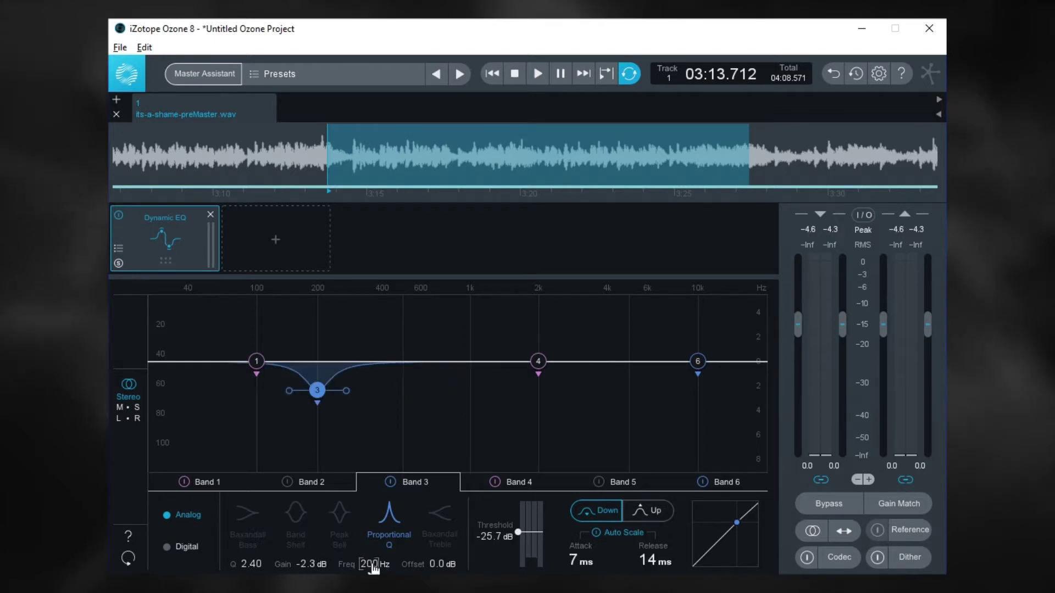
Step: Fine-tune band 3's cut to -4.2 dB at 189 Hz with Q 4.03
left_click(313, 402)
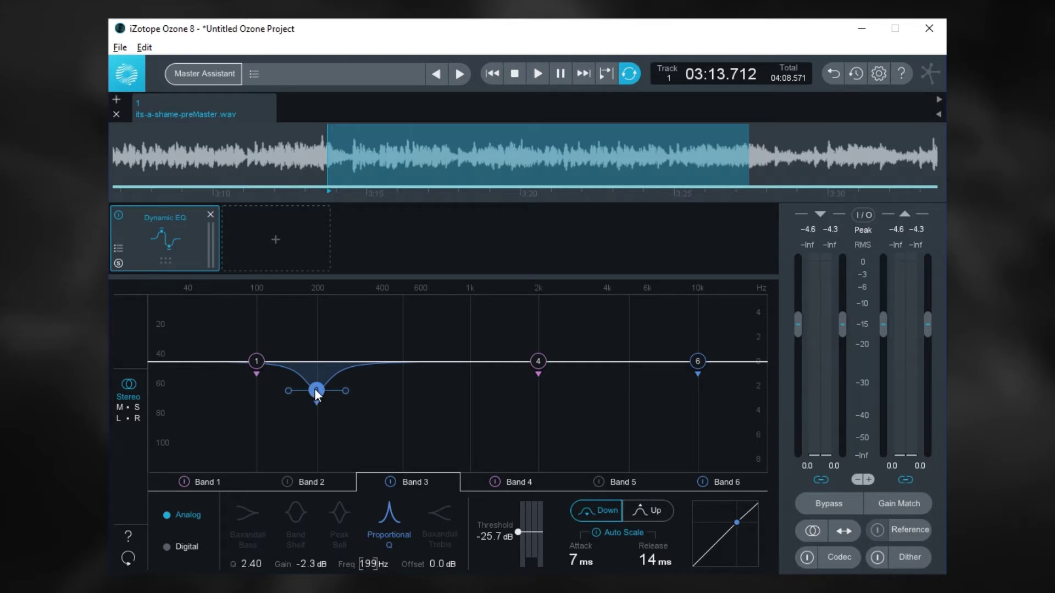
left_click(316, 392)
left_click_drag(314, 389, 314, 442)
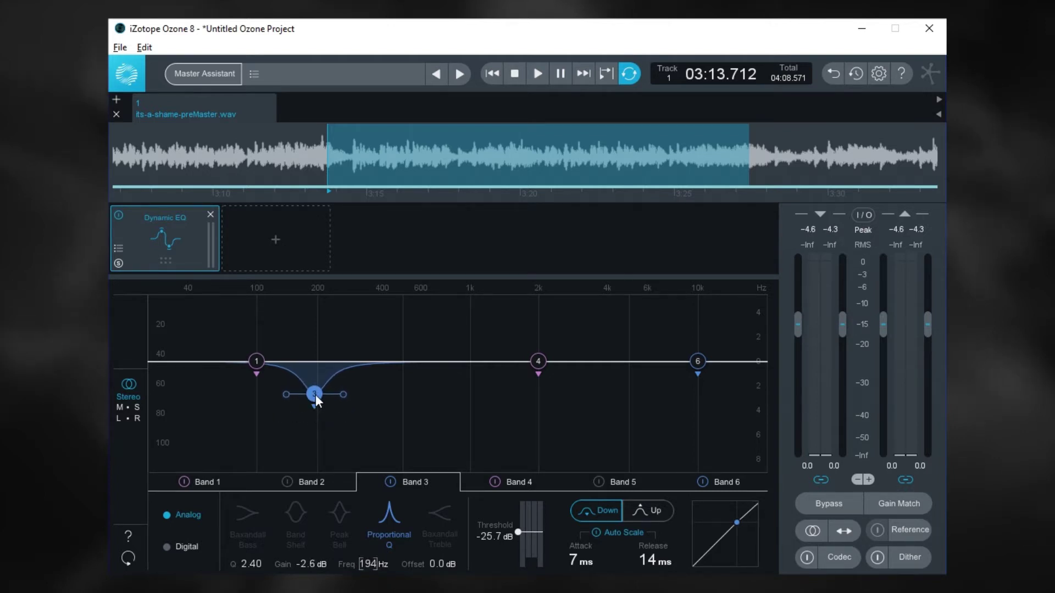
left_click_drag(314, 394, 338, 413)
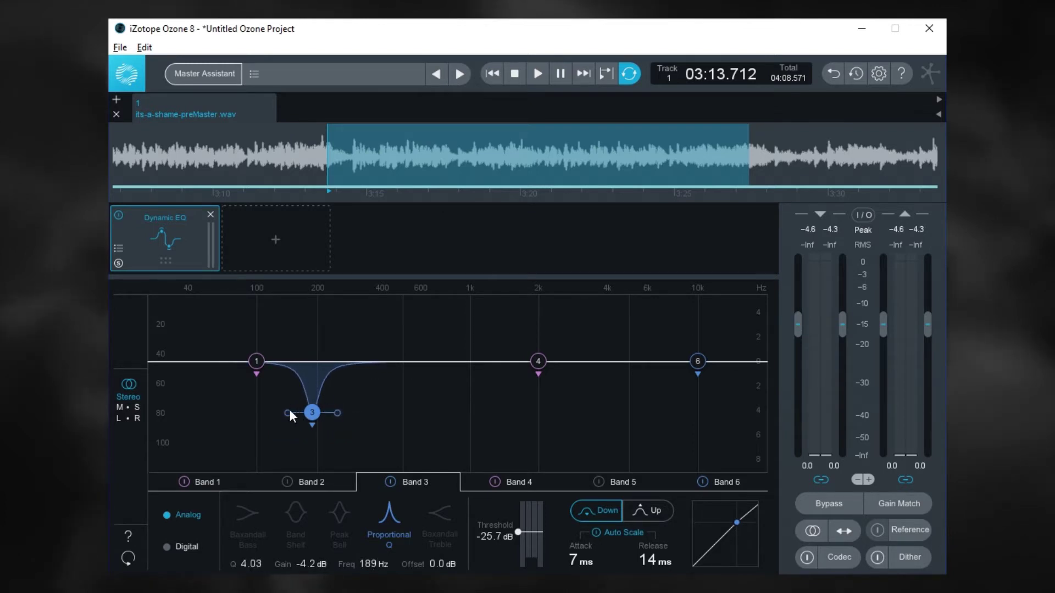
Step: Switch the EQ from Mid/Side to Left/Right mode, editing the Left channel
left_click(130, 408)
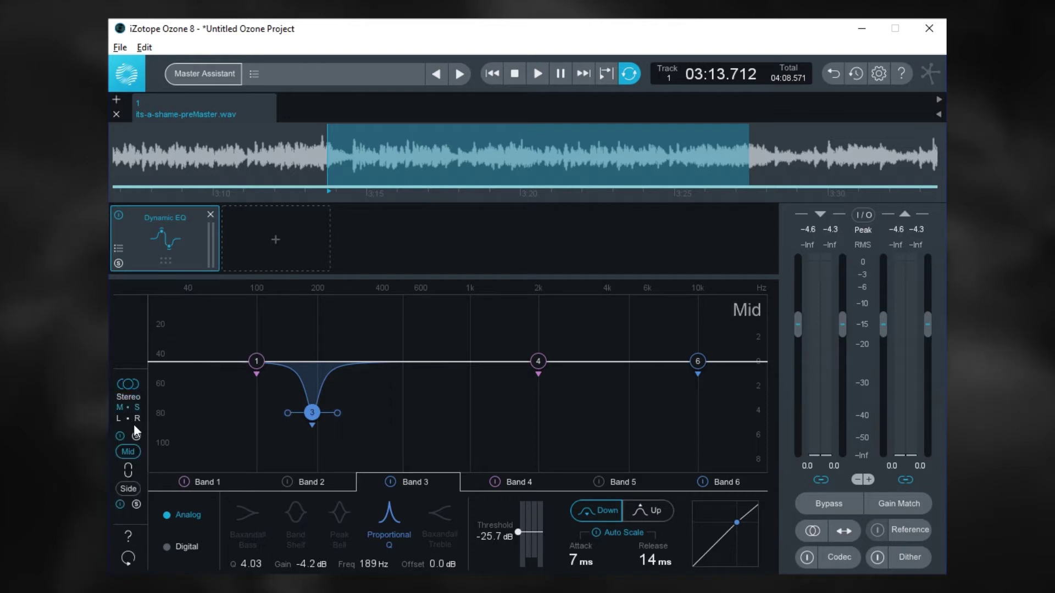
left_click(135, 420)
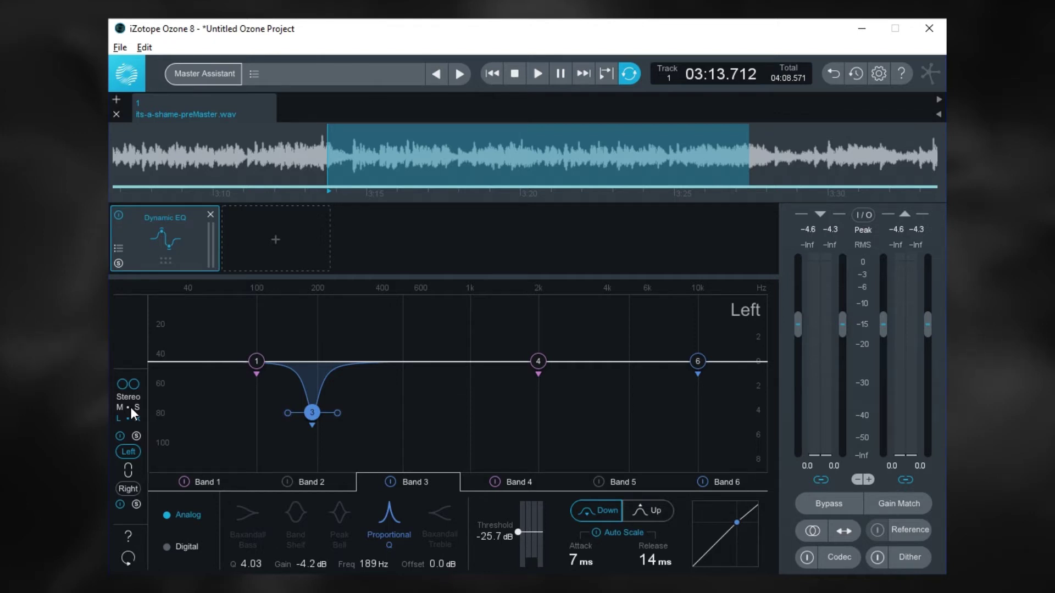
Step: Reset band 3 to a flat 600 Hz, 0 dB and listen to the looped selection
left_click(312, 412, "alt")
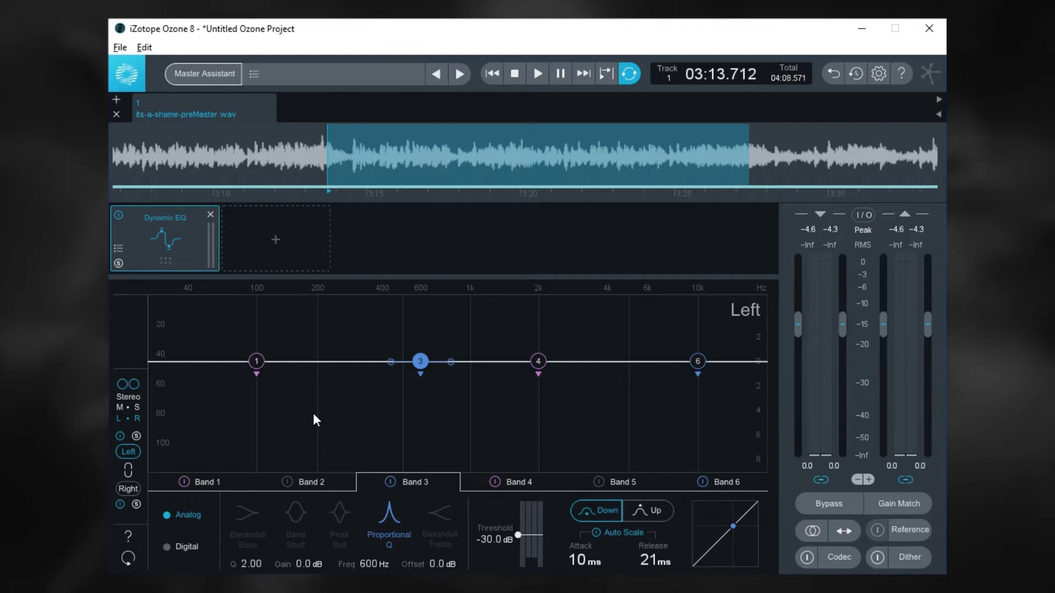
key("space")
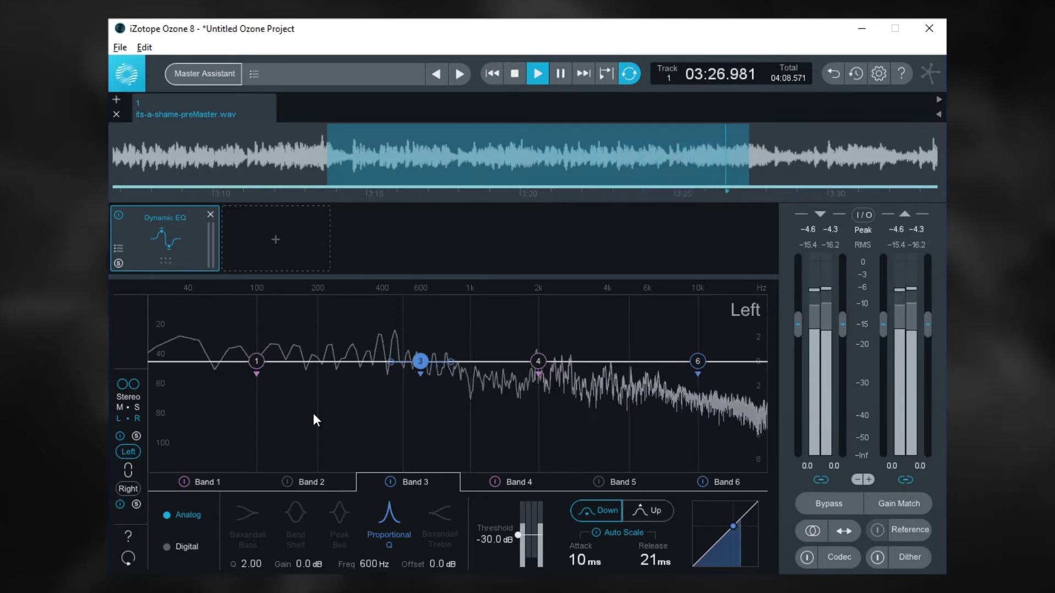
key("space")
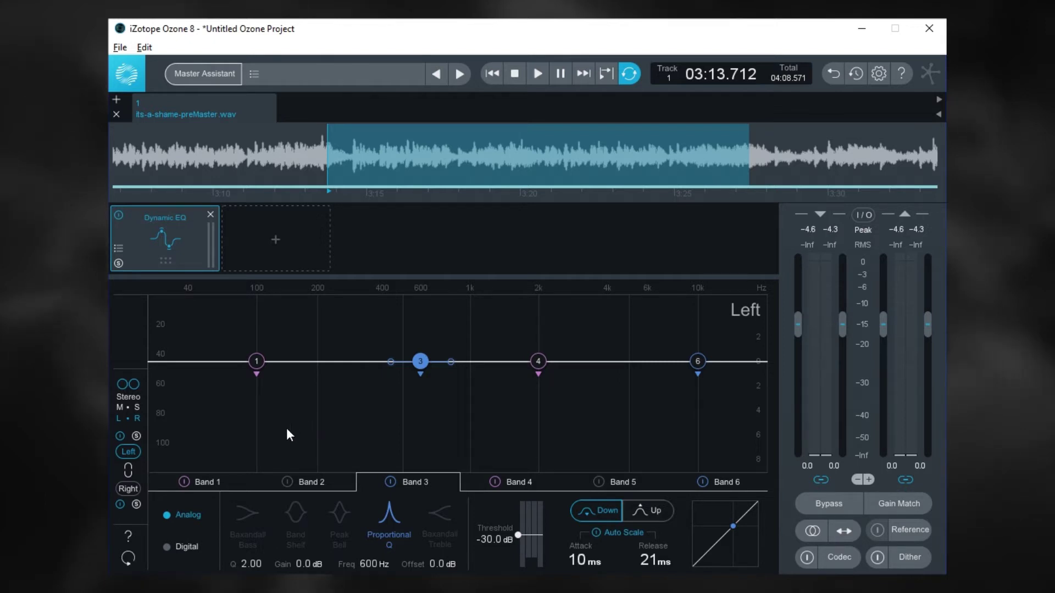
Step: Disable bands 1, 4 and 6, leaving band 3 active, and start playback
left_click(184, 483)
left_click(495, 482)
left_click(702, 482)
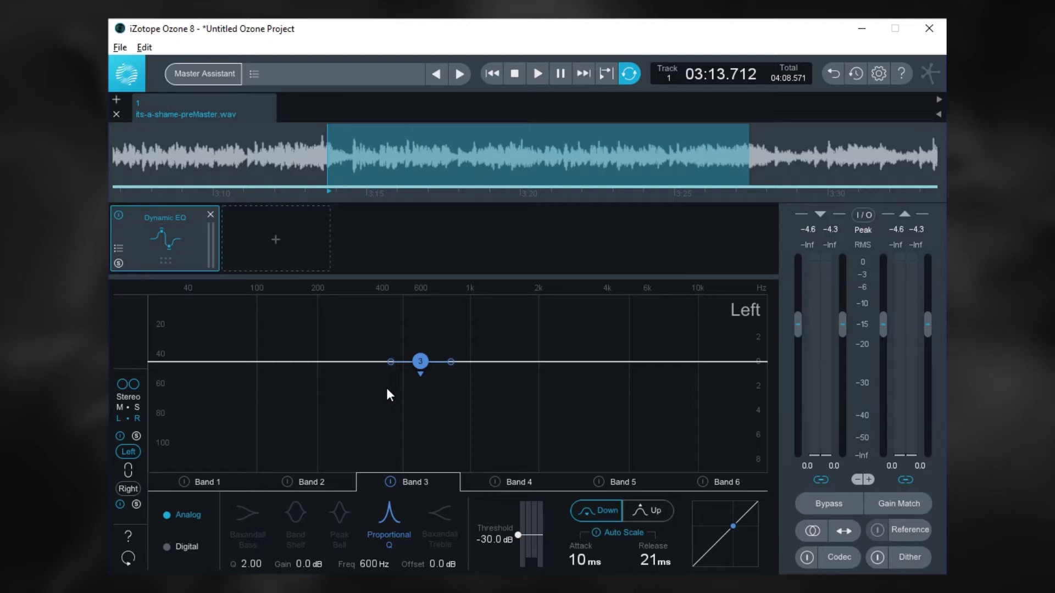
key("space")
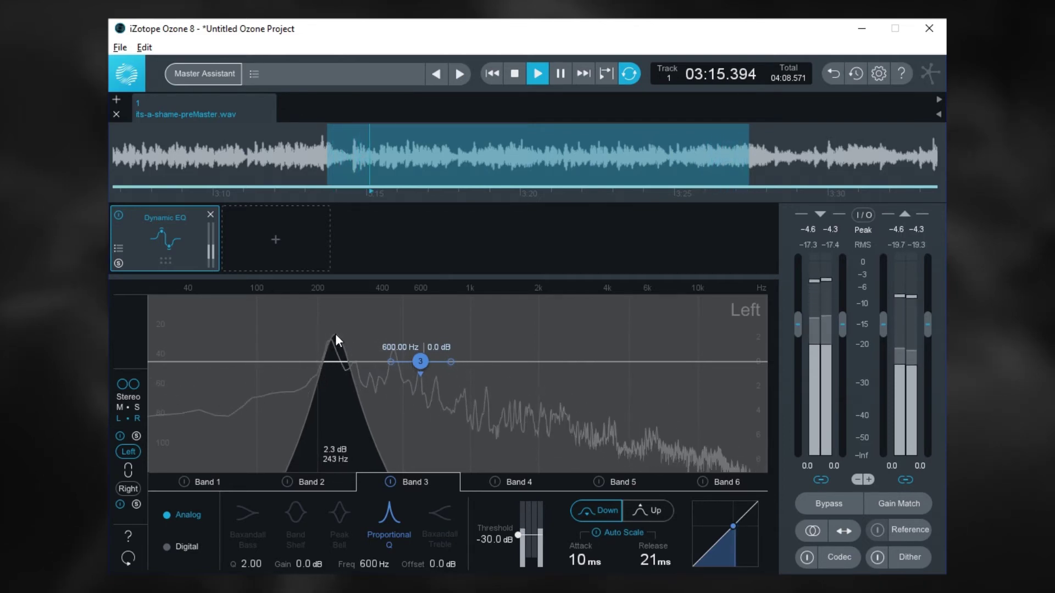
Step: Sweep the audition boost to about 236 Hz, then place band 3 as a +2.3 dB bell at 232 Hz
left_click_drag(335, 335, 331, 335)
key("space")
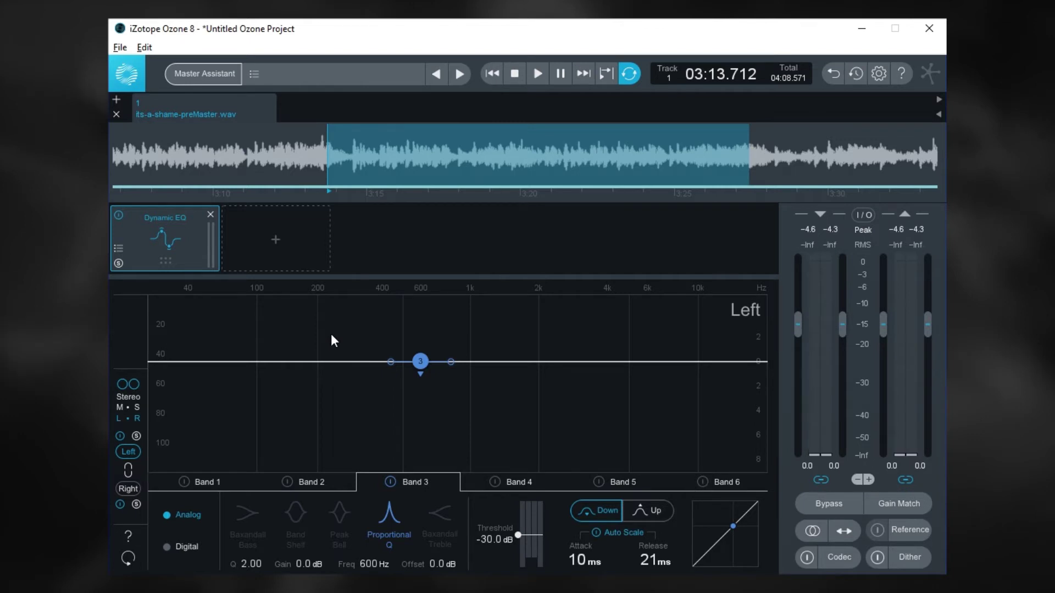
double_click(331, 334)
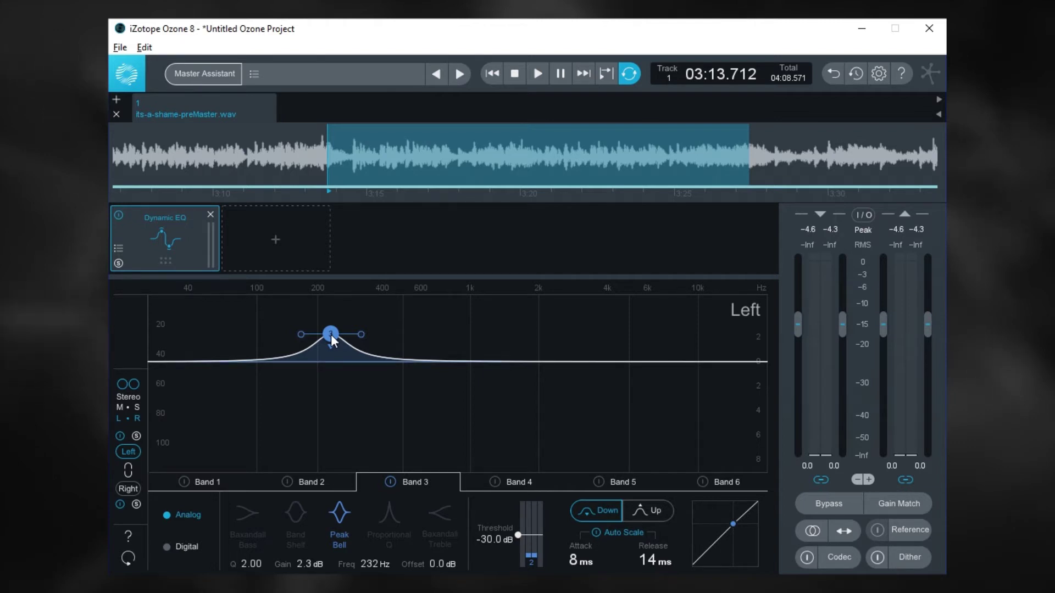
Step: Make band 3 a -4.0 dB cut at 226 Hz with threshold -63.4 dB during playback
left_click_drag(331, 334, 309, 388)
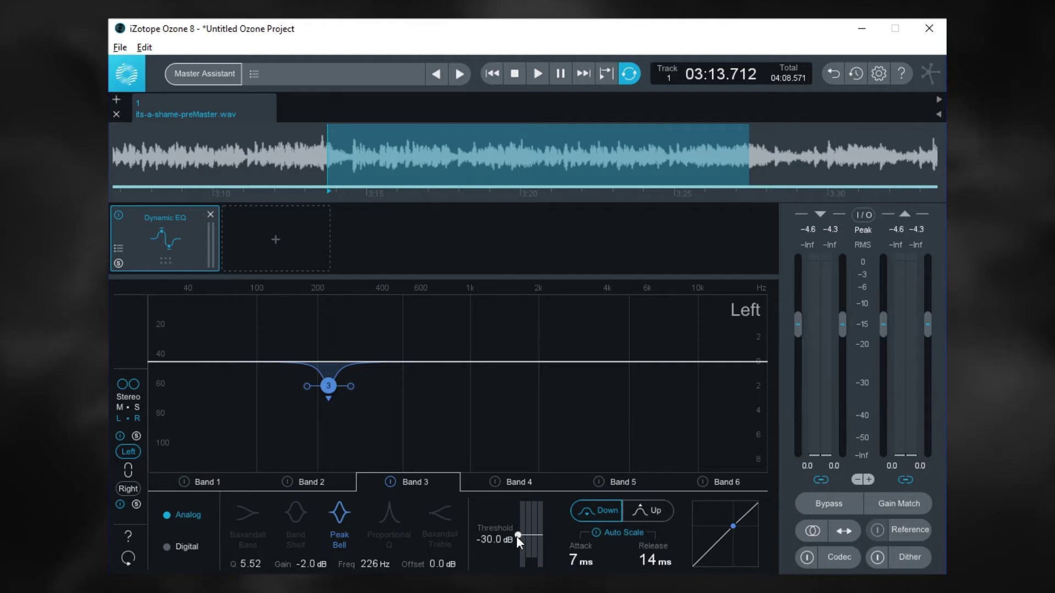
key("space")
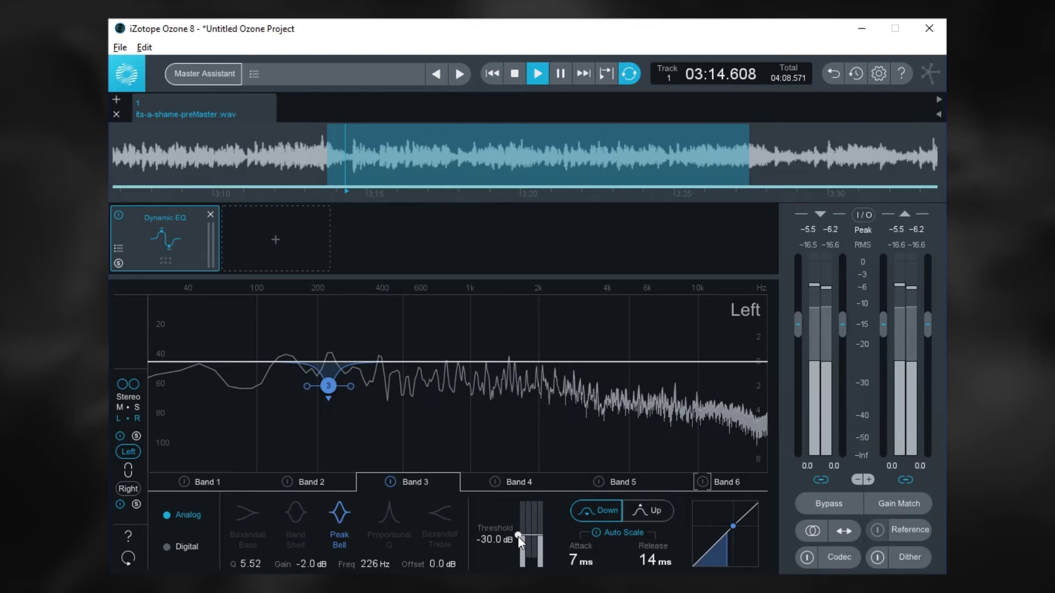
left_click_drag(519, 536, 519, 557)
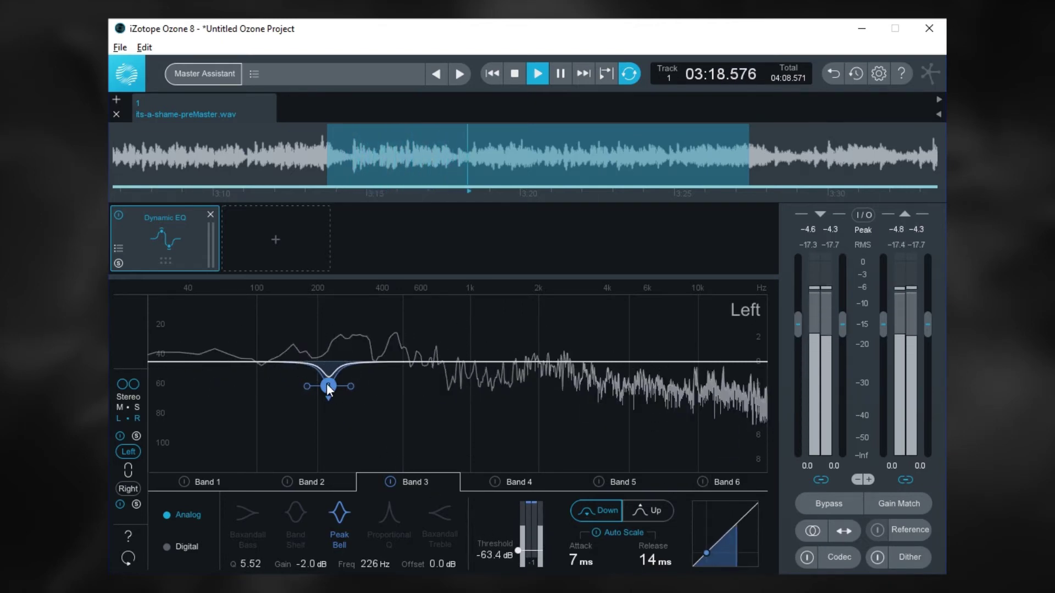
left_click_drag(328, 386, 328, 409)
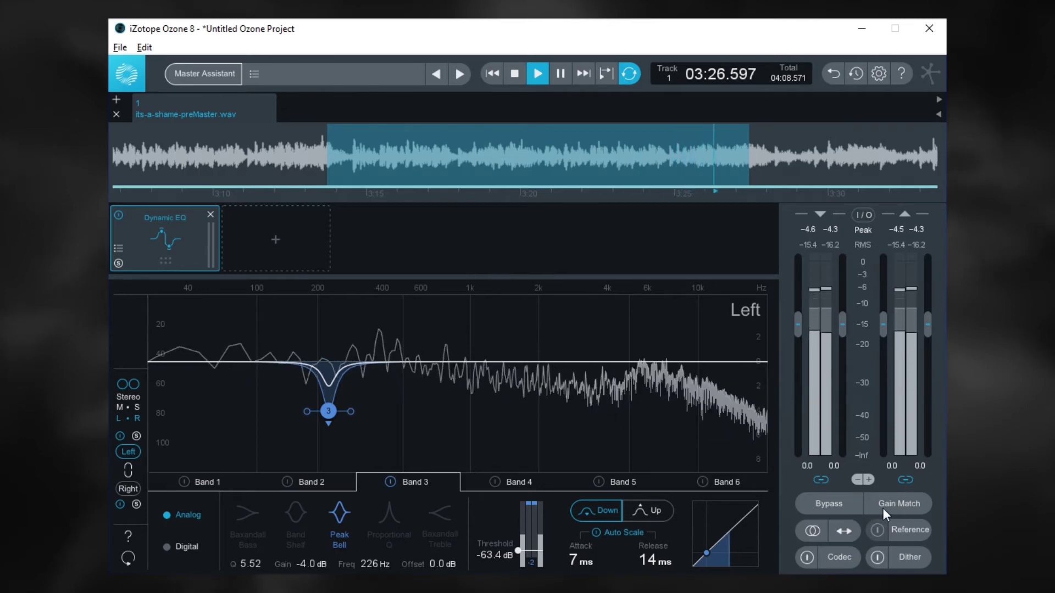
Step: Enable Gain Match and A/B the EQ against bypass twice while the loop plays
key("space")
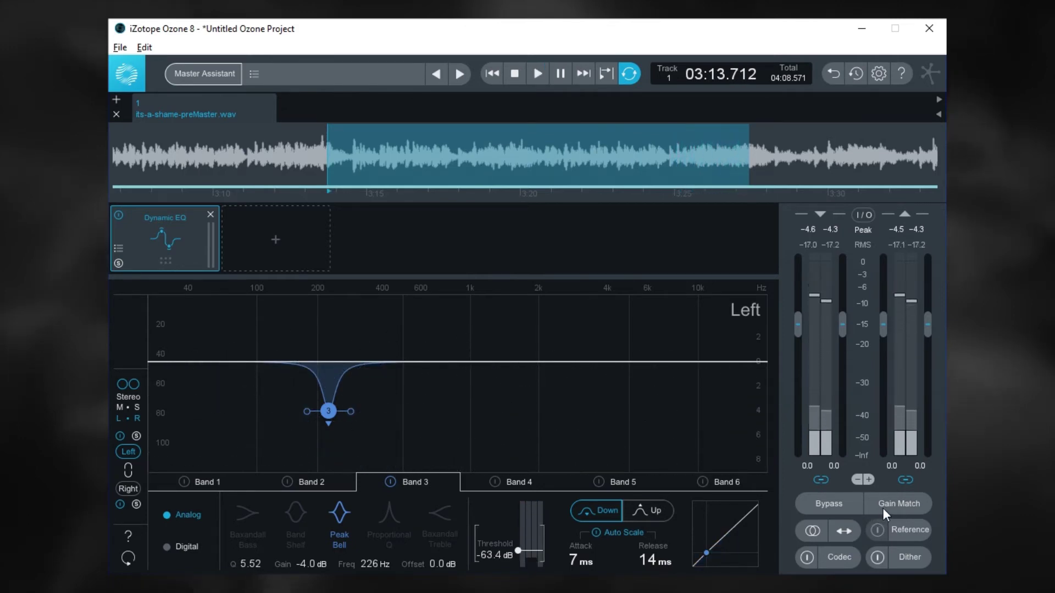
left_click(882, 508)
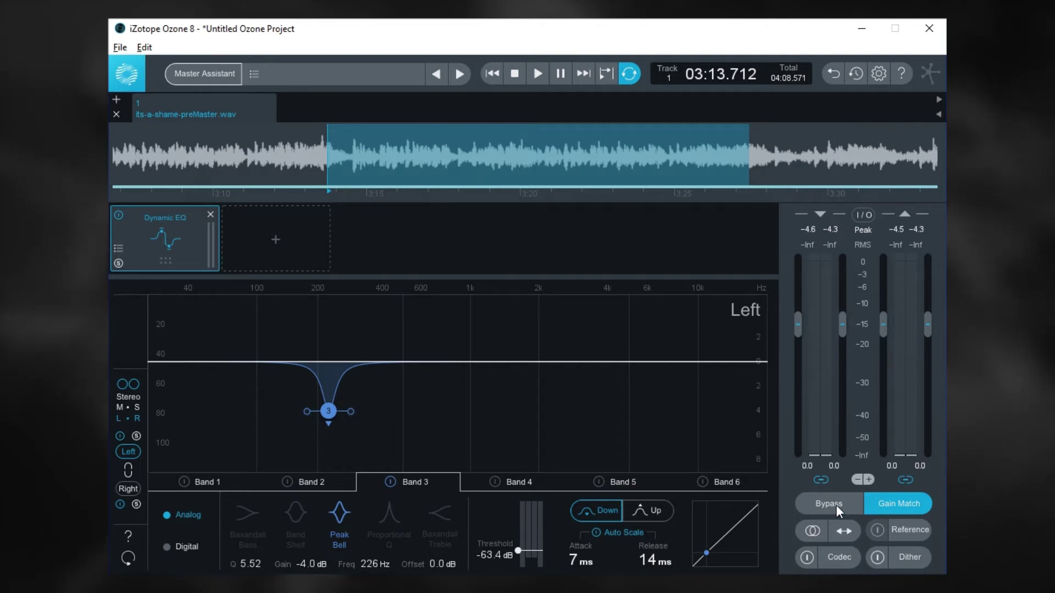
key("space")
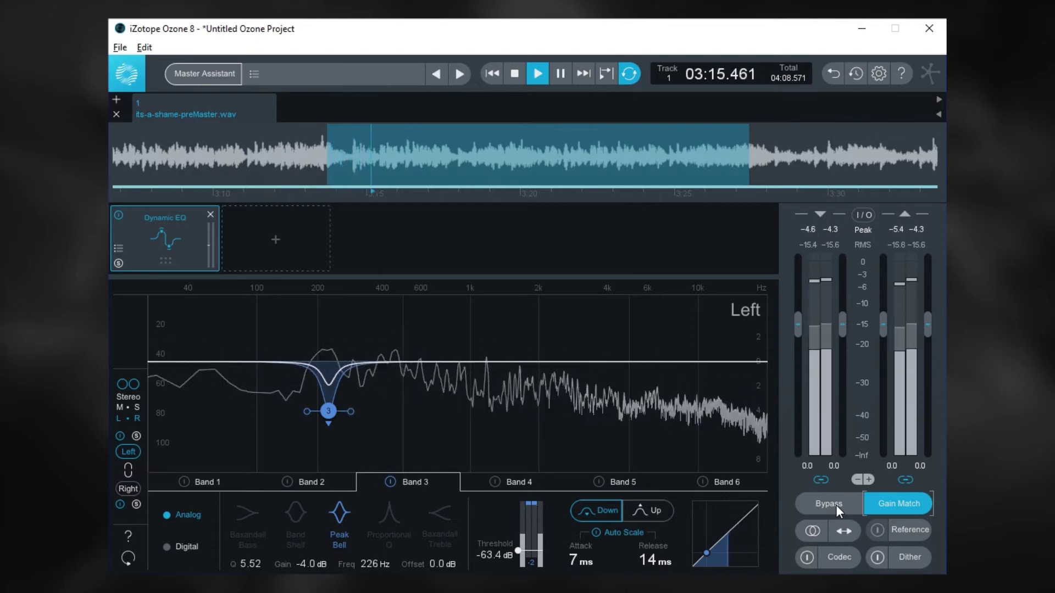
left_click(835, 505)
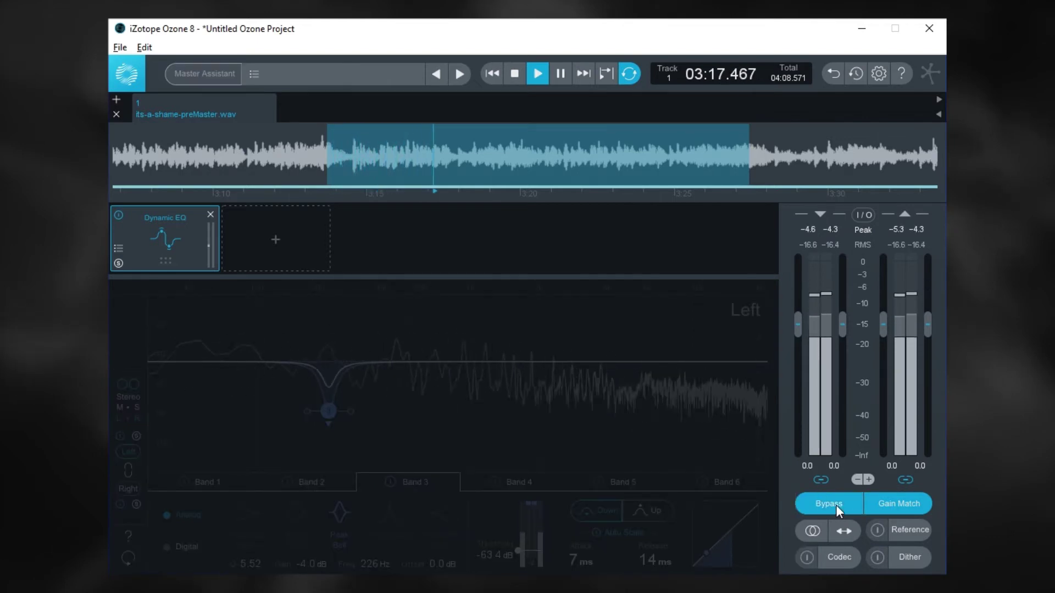
left_click(836, 505)
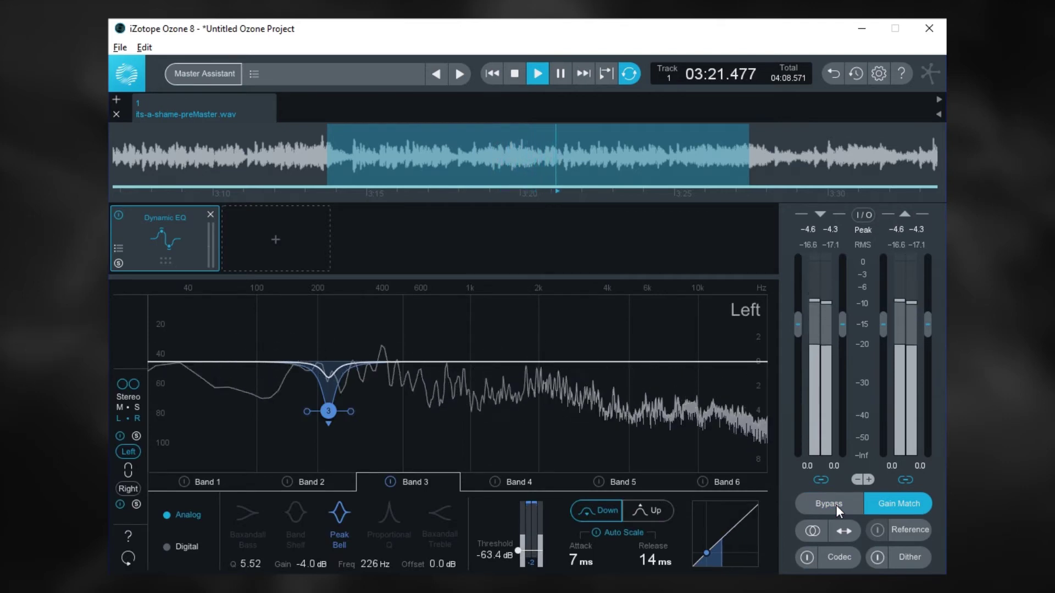
left_click(836, 505)
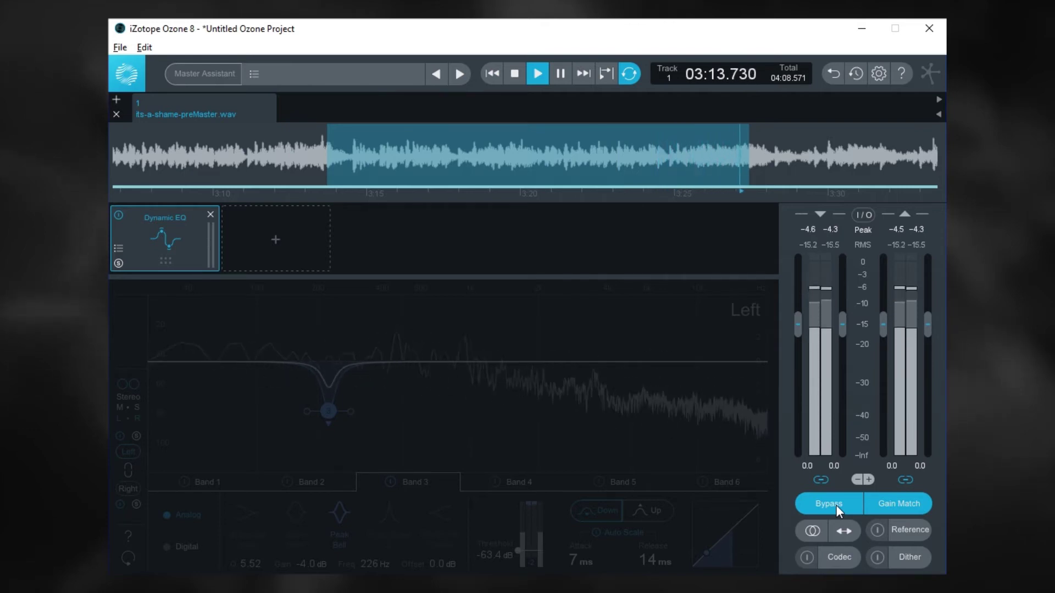
left_click(836, 506)
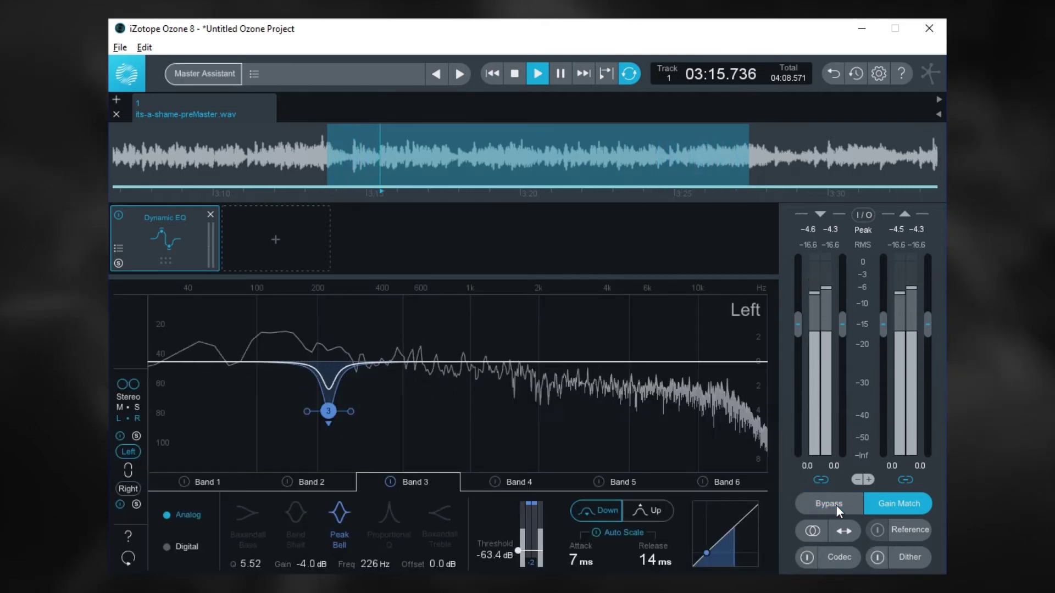
key("space")
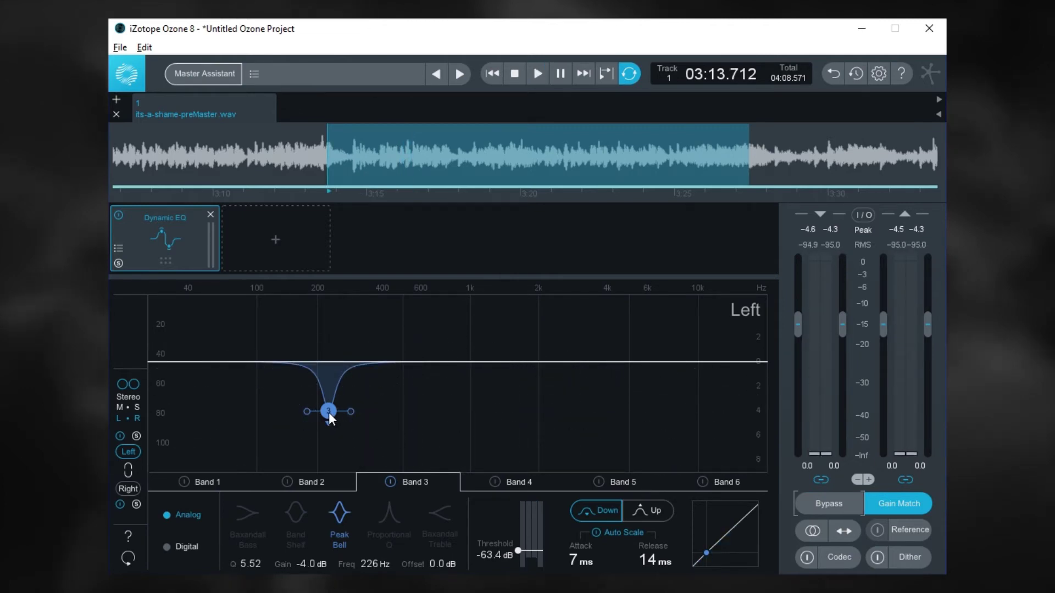
Step: Drag band 3 down to a -6.5 dB cut at 221 Hz, then lift its threshold to -23.6 dB
left_click_drag(329, 412, 327, 441)
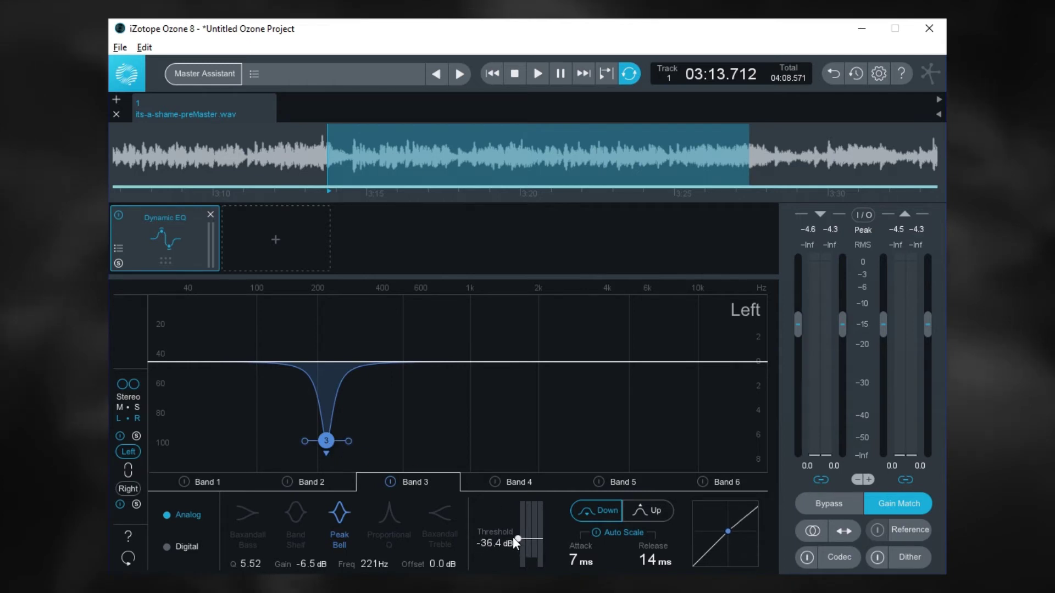
left_click_drag(516, 549, 515, 531)
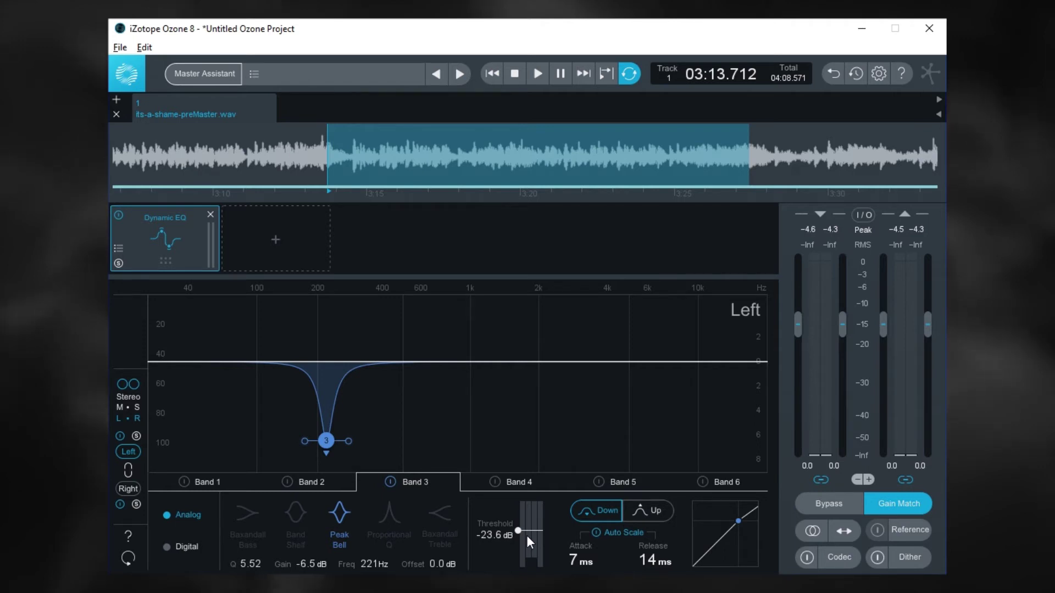
key("space")
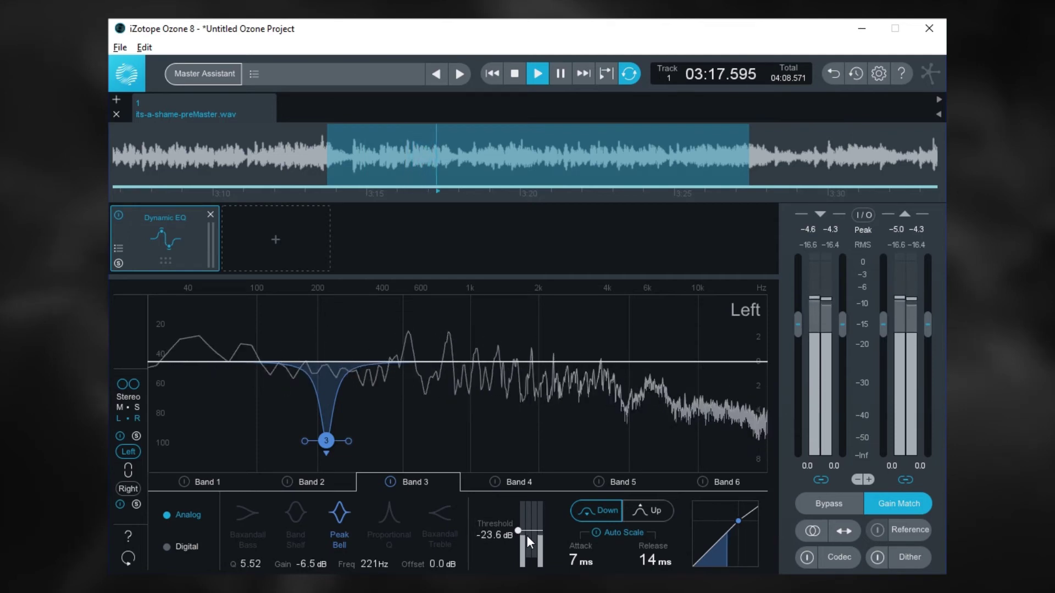
key("space")
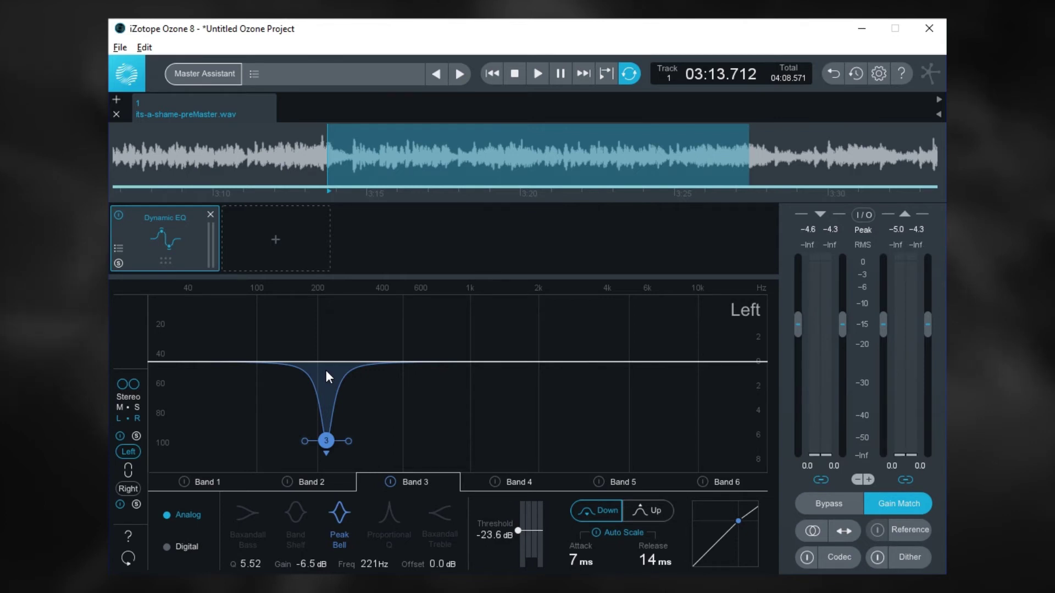
key("space")
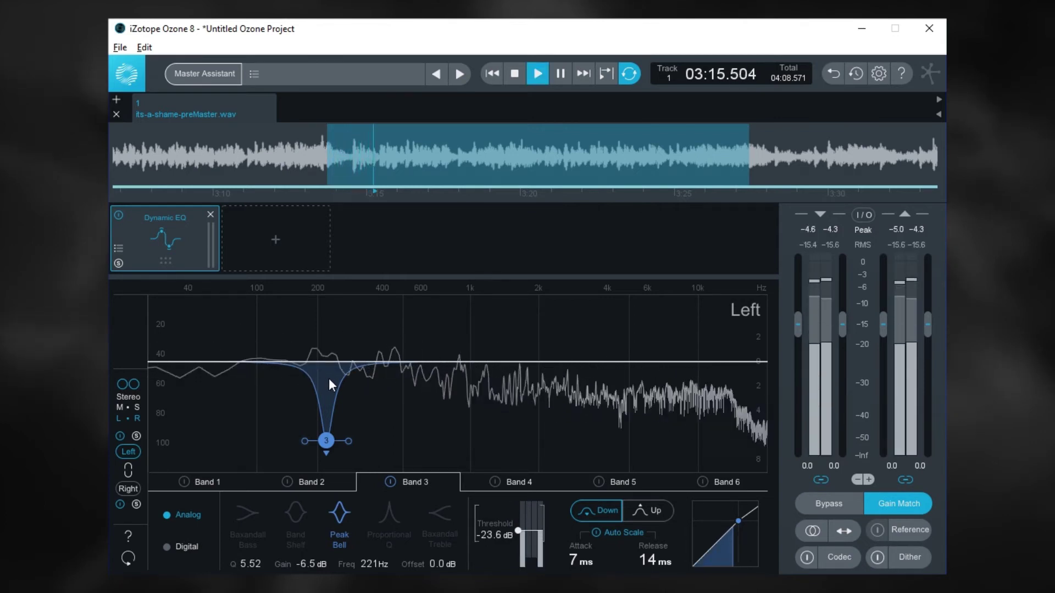
key("space")
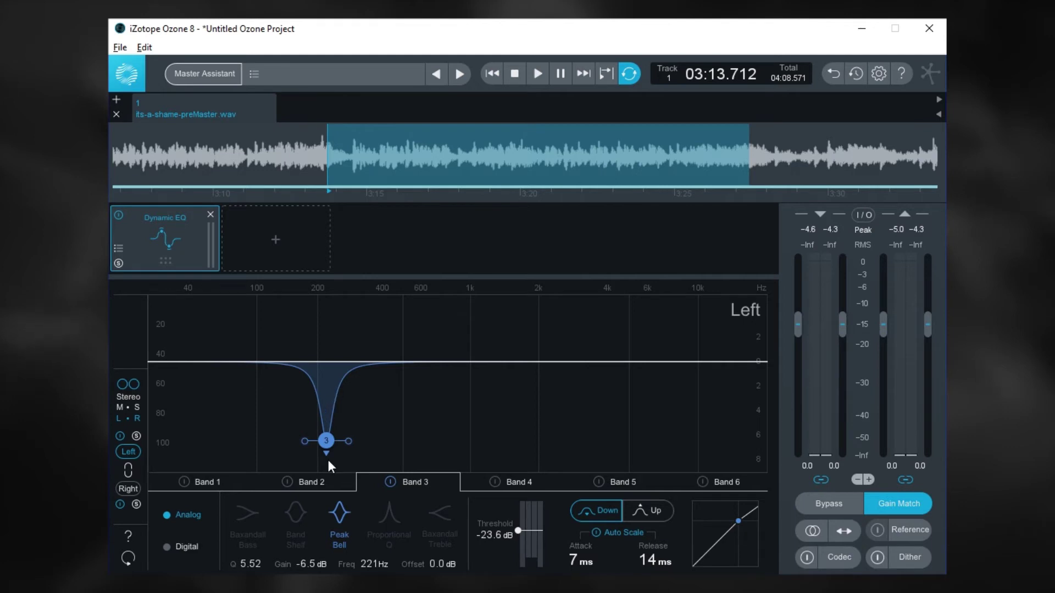
left_click_drag(324, 440, 324, 440)
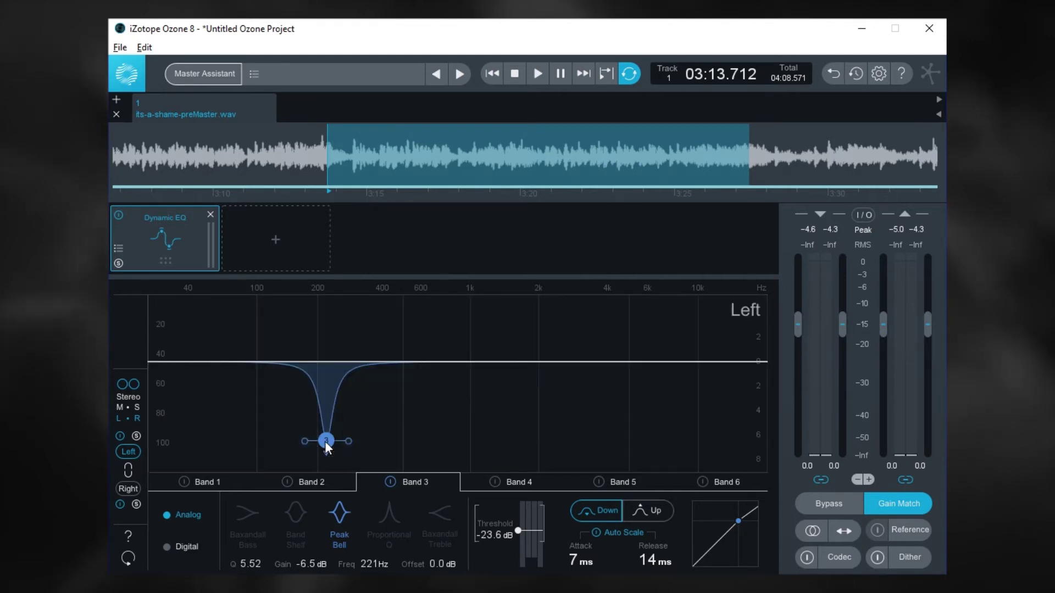
key("space")
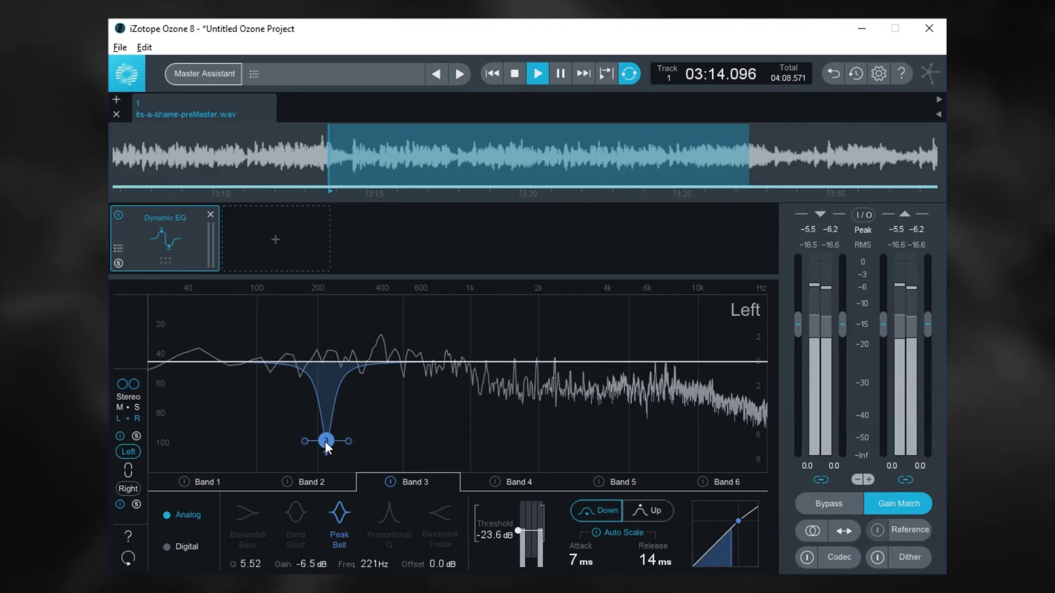
left_click_drag(325, 440, 324, 441)
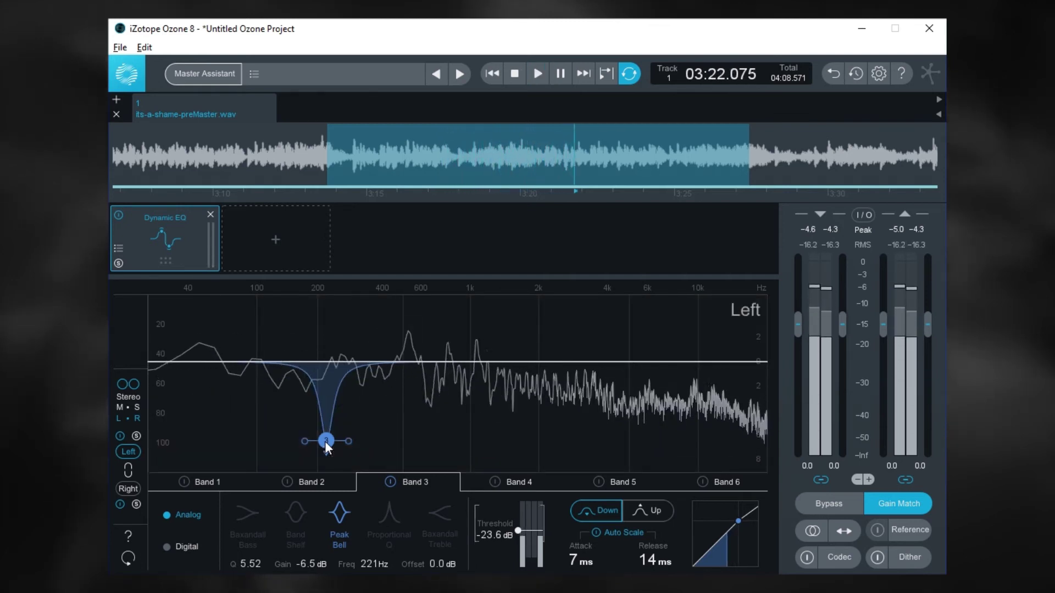
key("space")
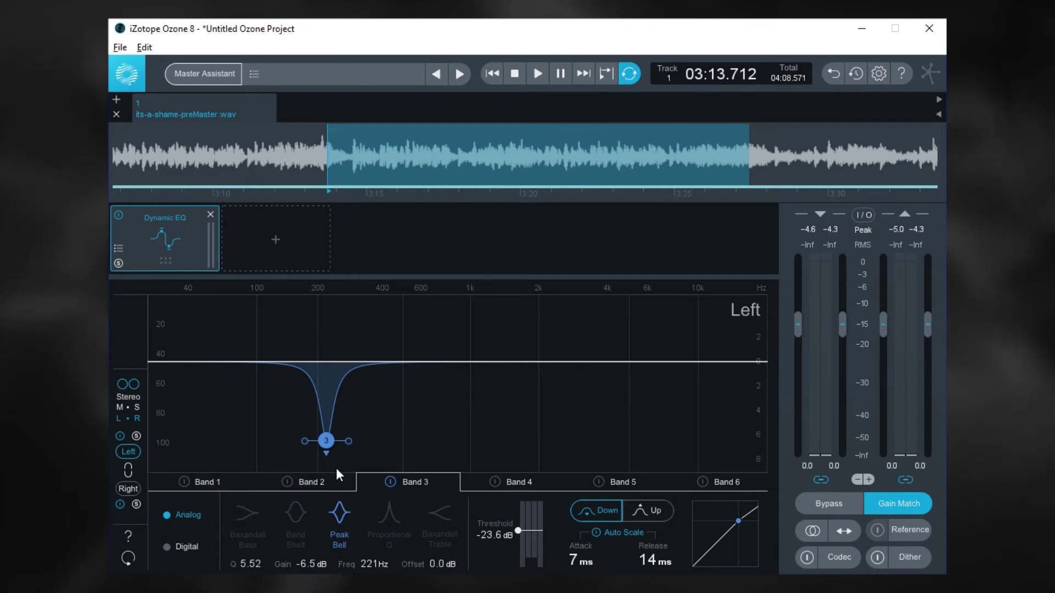
Step: Enable band 6 and move its treble shelf down from 10 kHz to about 6.81 kHz
left_click(703, 482)
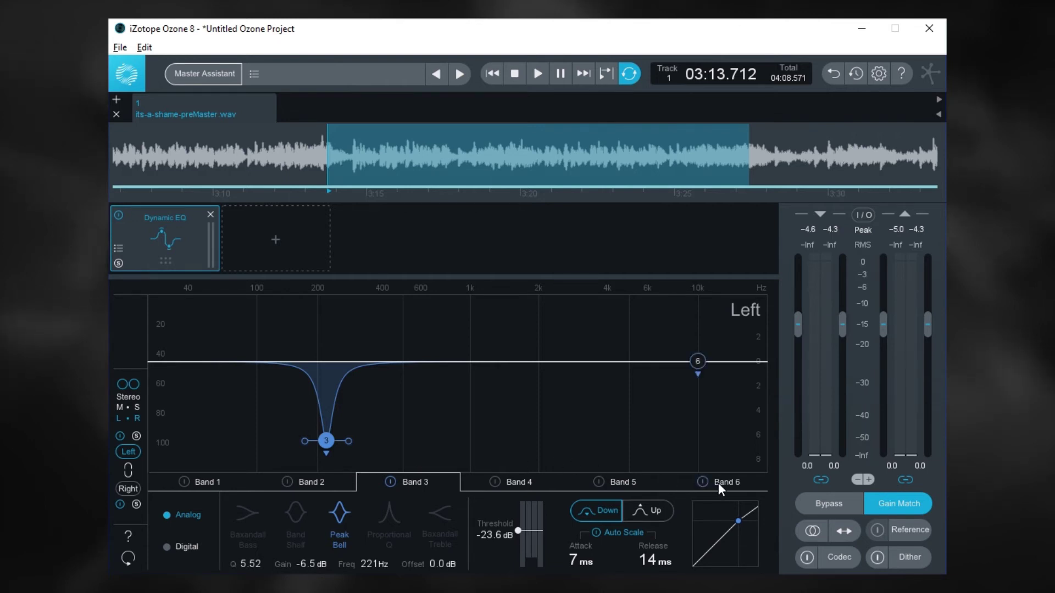
left_click(718, 483)
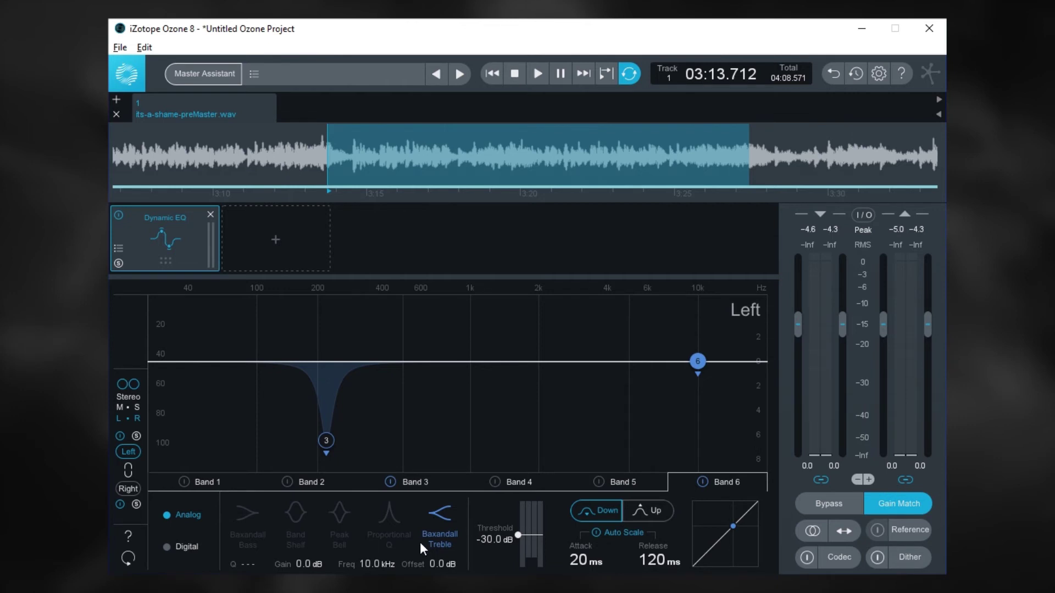
left_click_drag(698, 360, 661, 365)
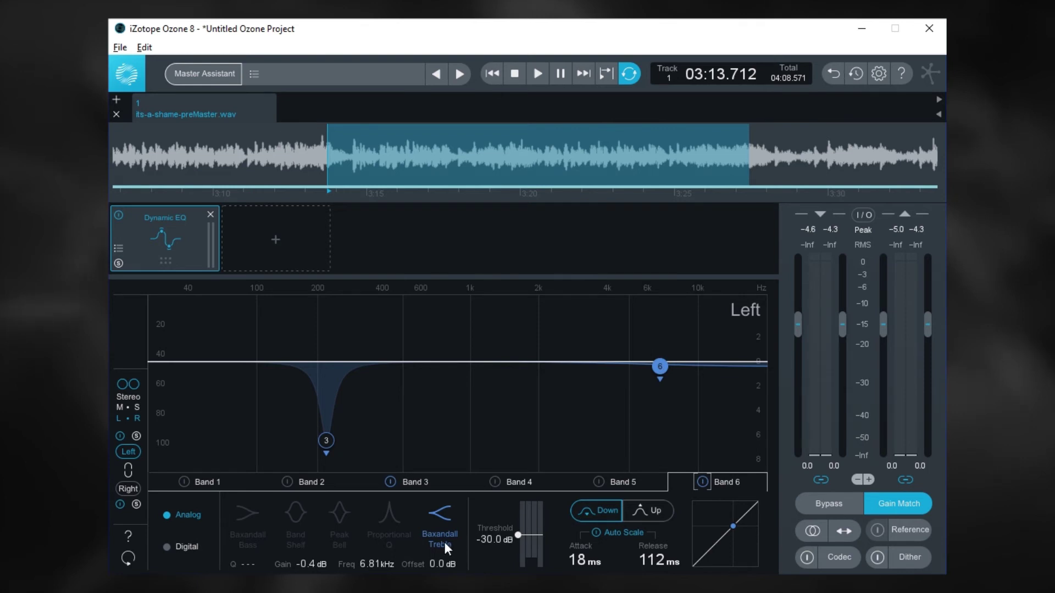
Step: Enter -1 as band 6's gain so the shelf cuts exactly -1.0 dB
left_click_drag(307, 564, 311, 569)
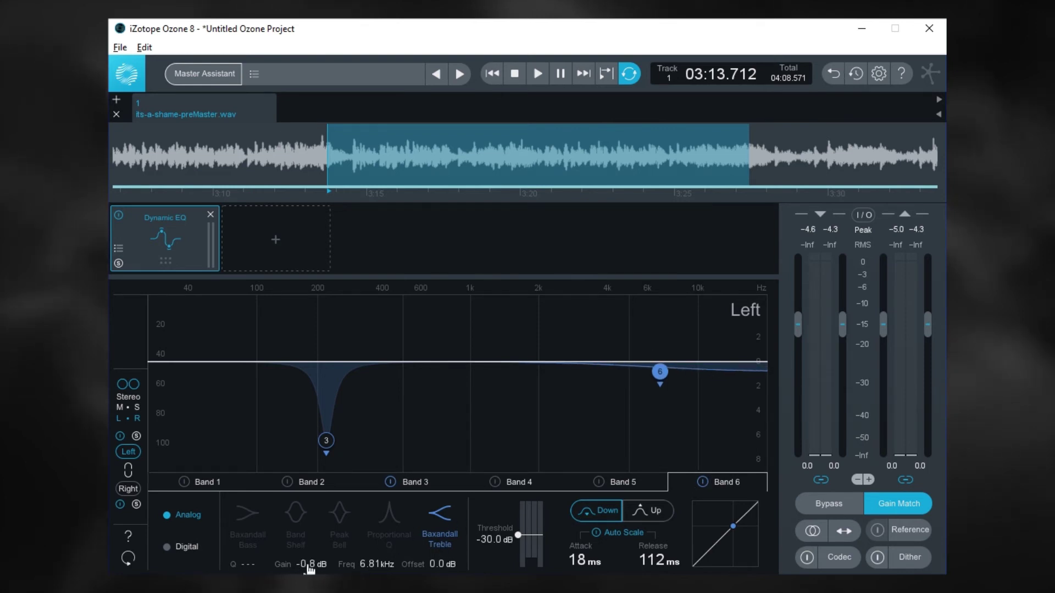
double_click(309, 566)
type("-1")
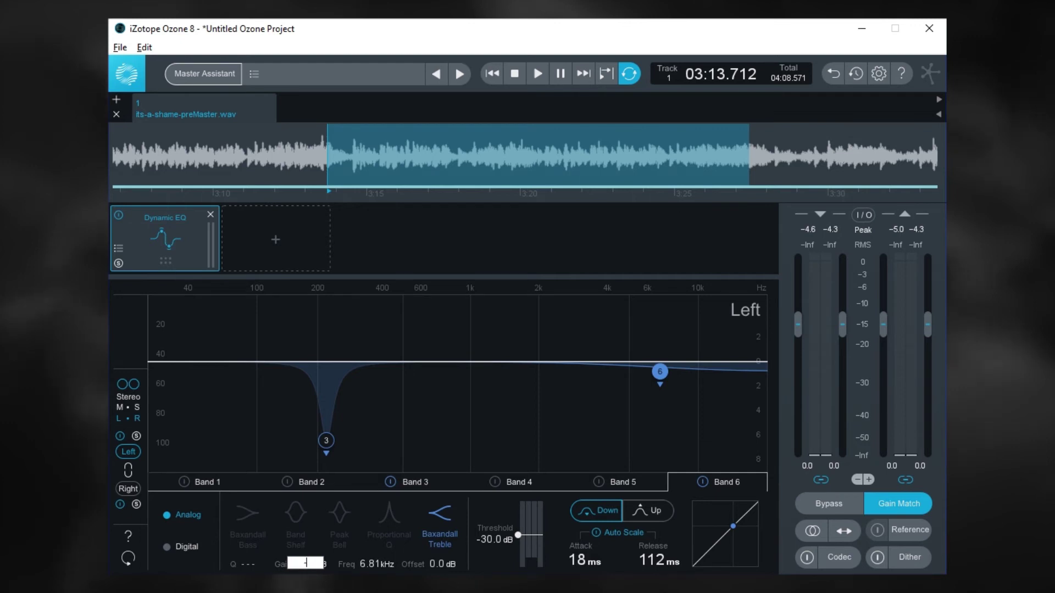
key("Return")
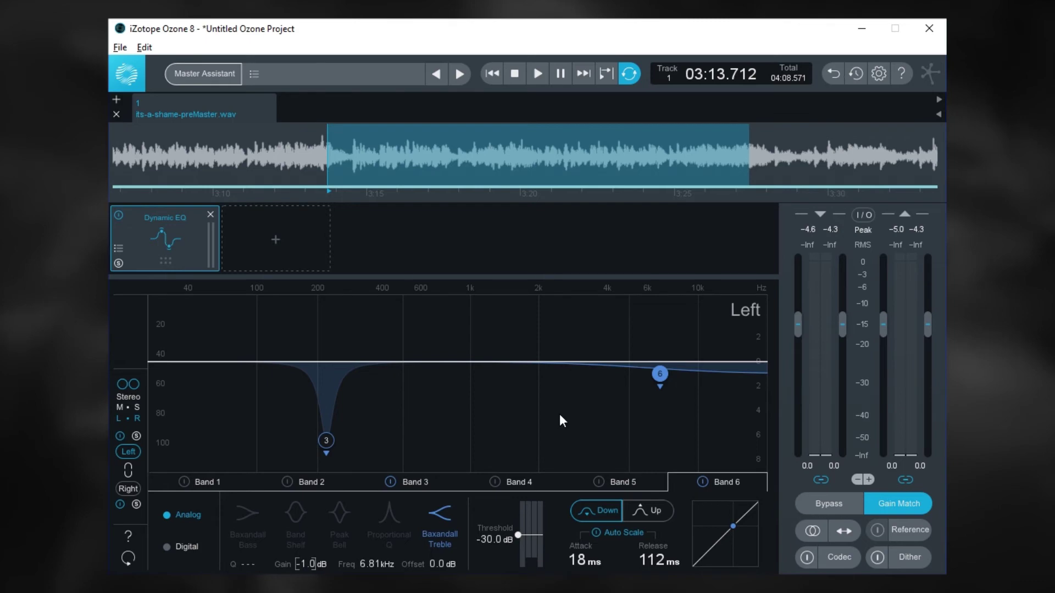
Step: With the loop playing, set band 6's threshold to -33.8 dB and gain to -2.2 dB
key("space")
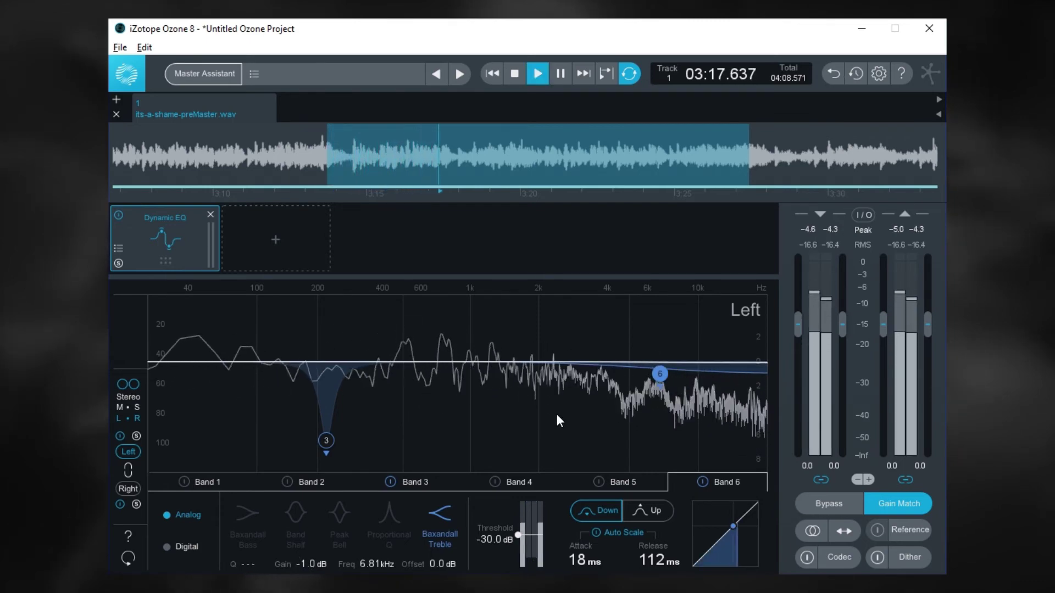
mouse_move(511, 539)
left_mouse_down()
mouse_move(522, 543)
mouse_move(518, 535)
left_mouse_up()
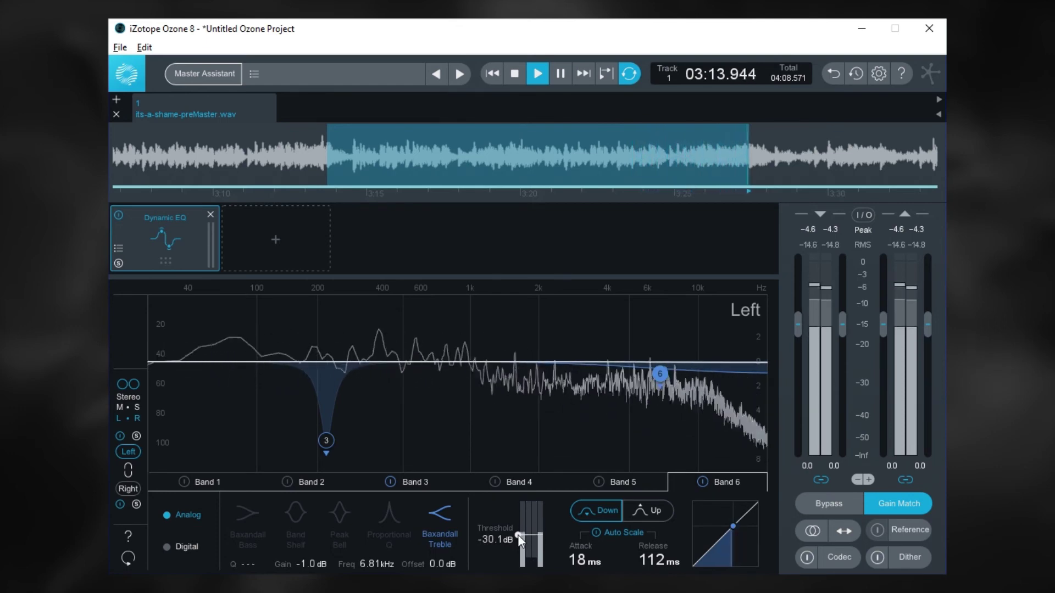
left_click_drag(518, 535, 516, 537)
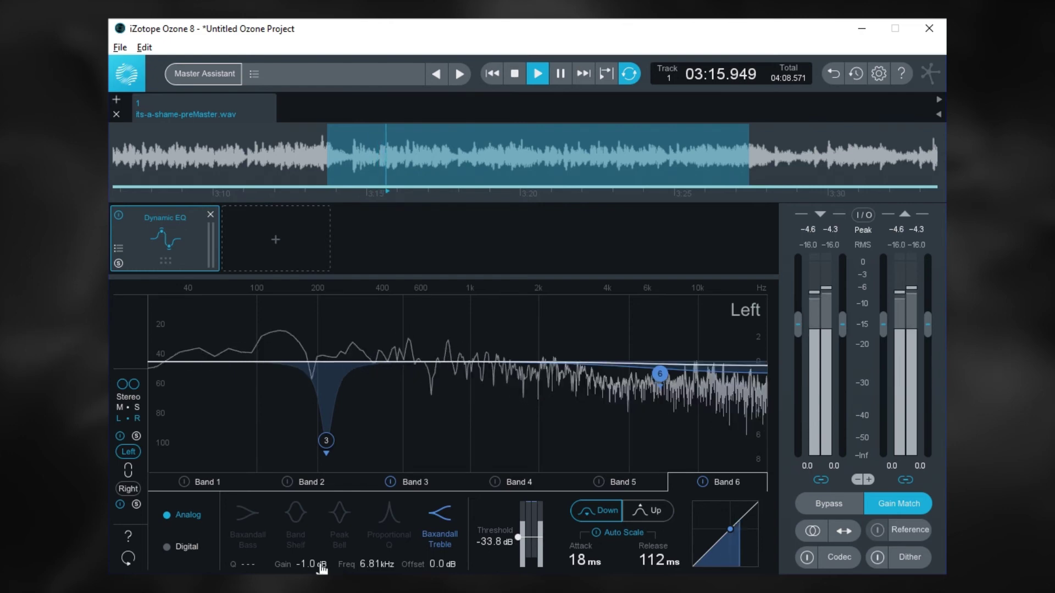
left_click_drag(310, 568, 309, 573)
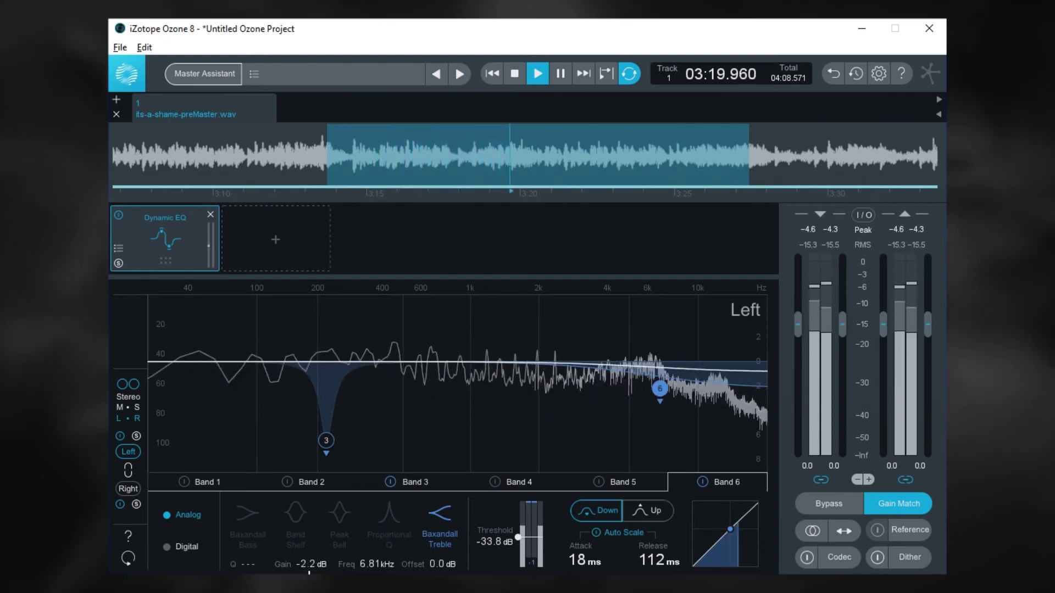
Step: Compare the EQ against bypass, then stop playback
left_click(817, 503)
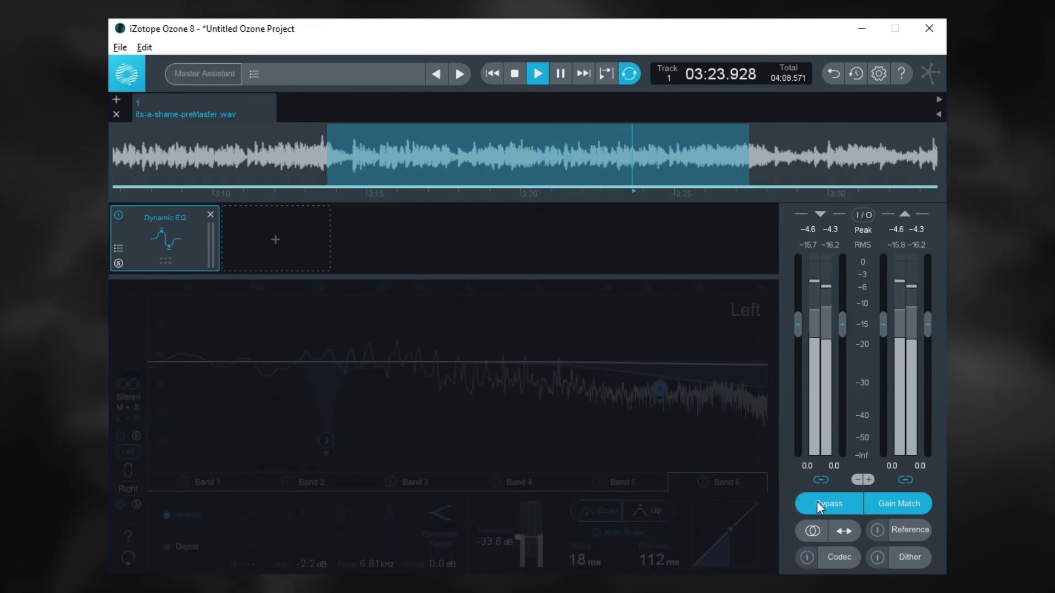
left_click(817, 503)
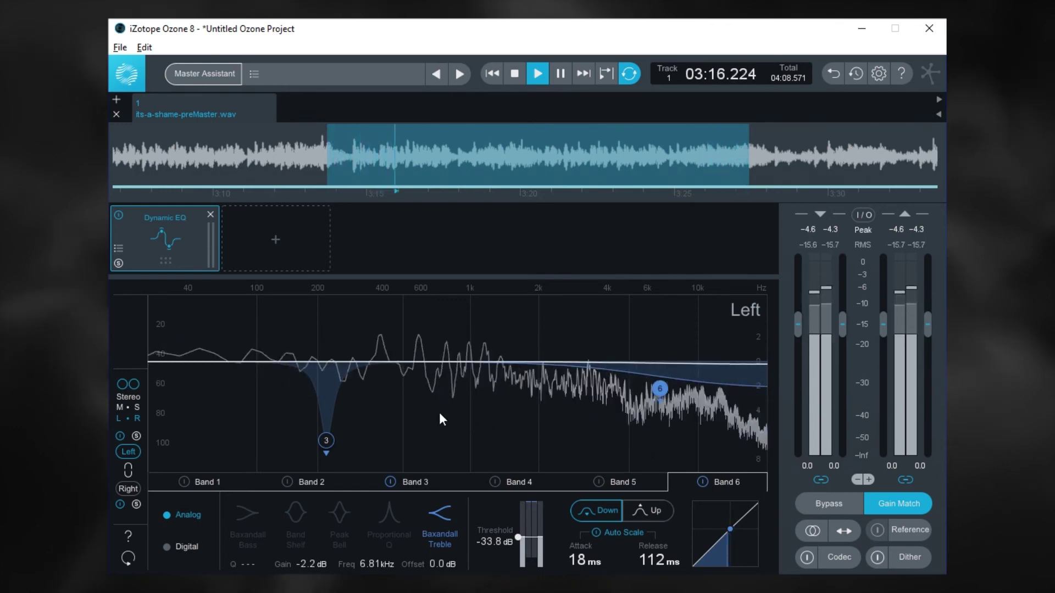
key("space")
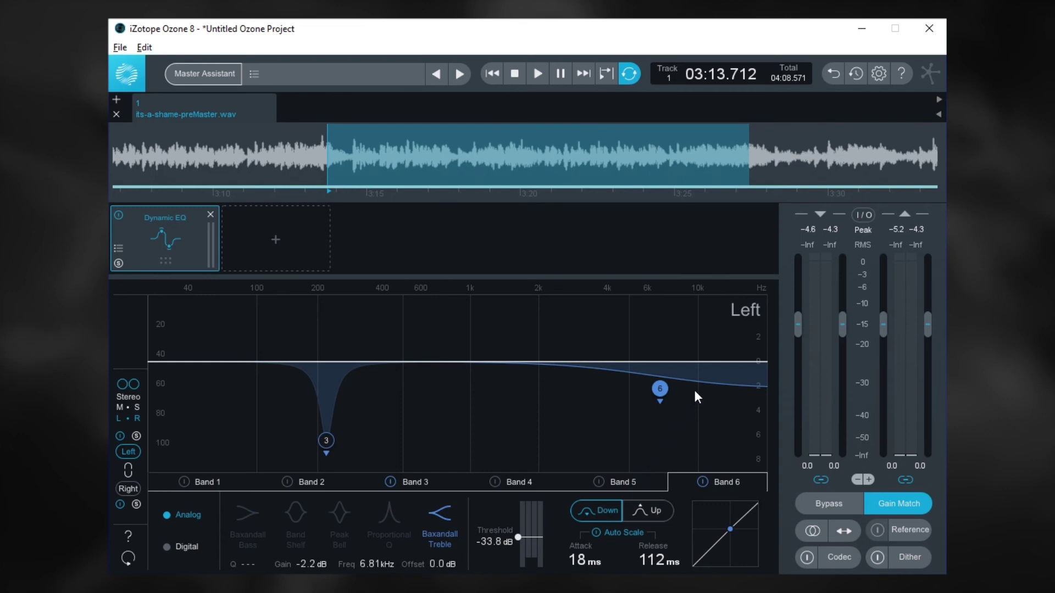
key("space")
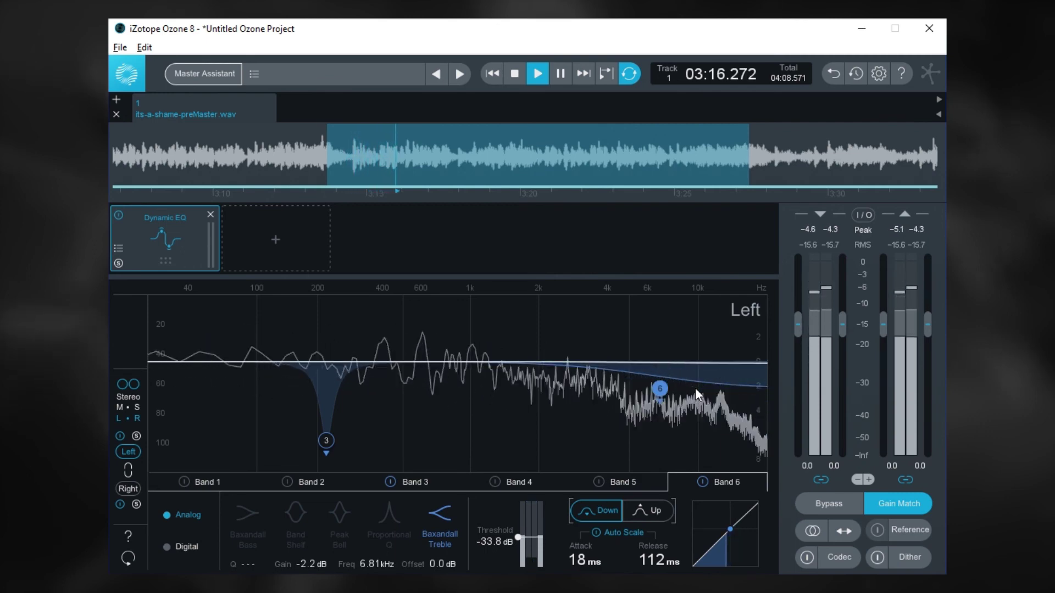
Step: Switch band 6 to Up expansion, audition the loop, and raise its shelf to +0.5 dB at 6.61 kHz
key("space")
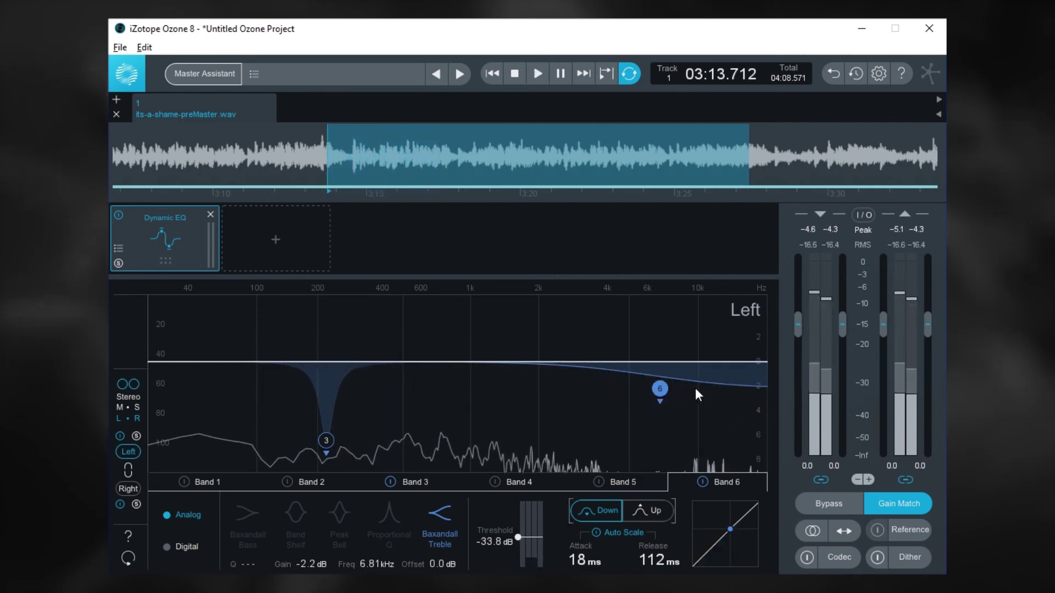
left_click(644, 508)
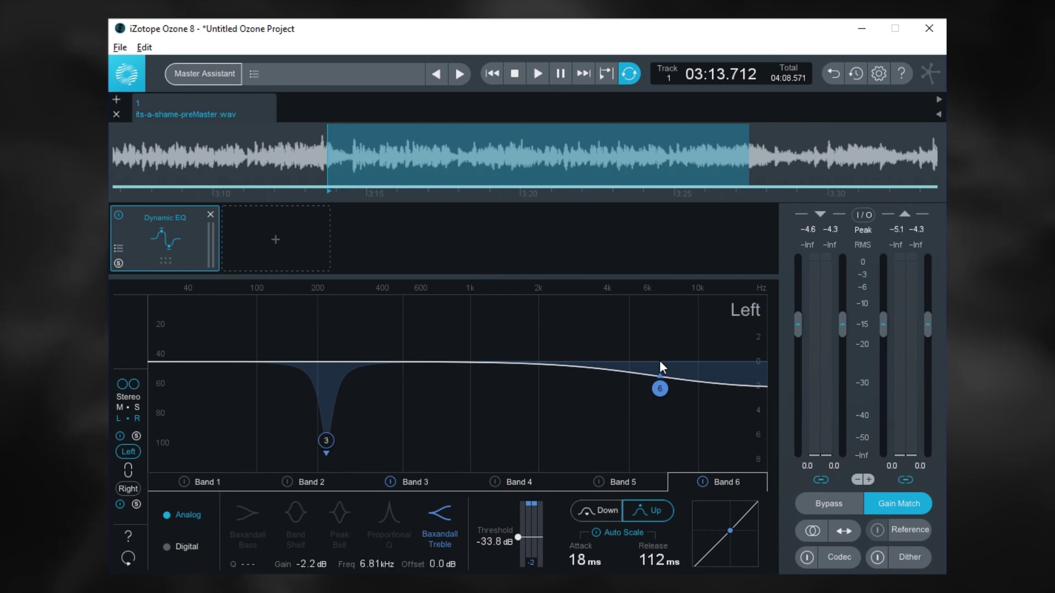
key("space")
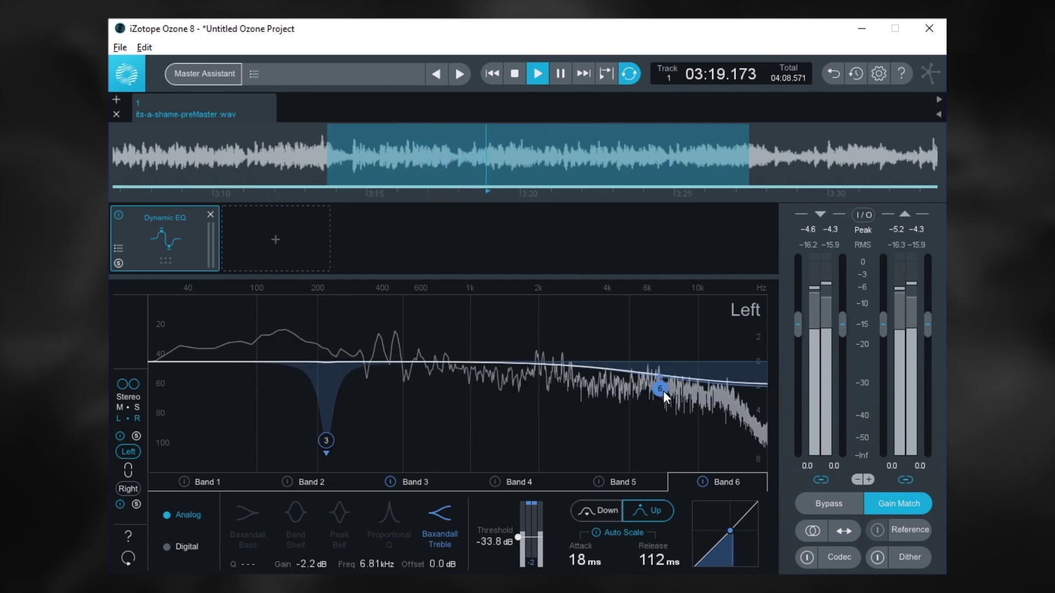
key("space")
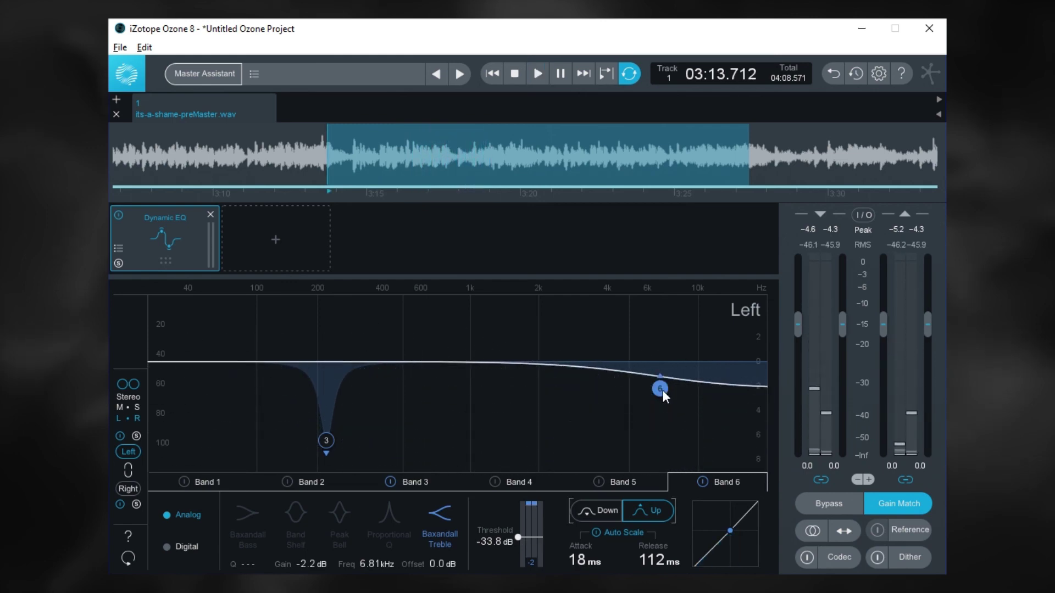
left_click_drag(661, 389, 657, 357)
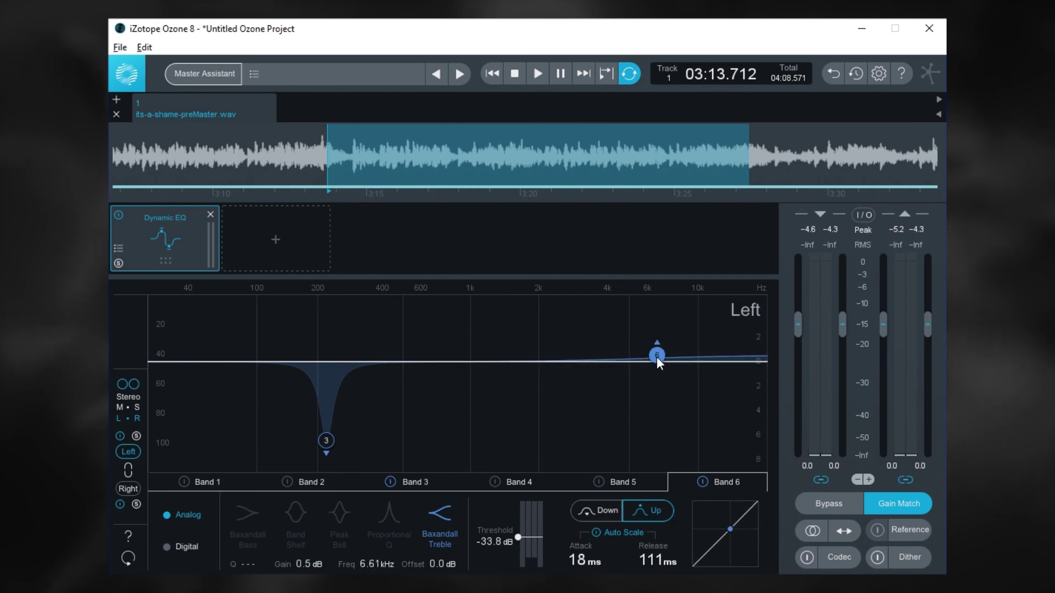
Step: While the loop plays, lift band 6's shelf to +3.1 dB at 6.47 kHz and lower threshold to -50.1 dB
key("space")
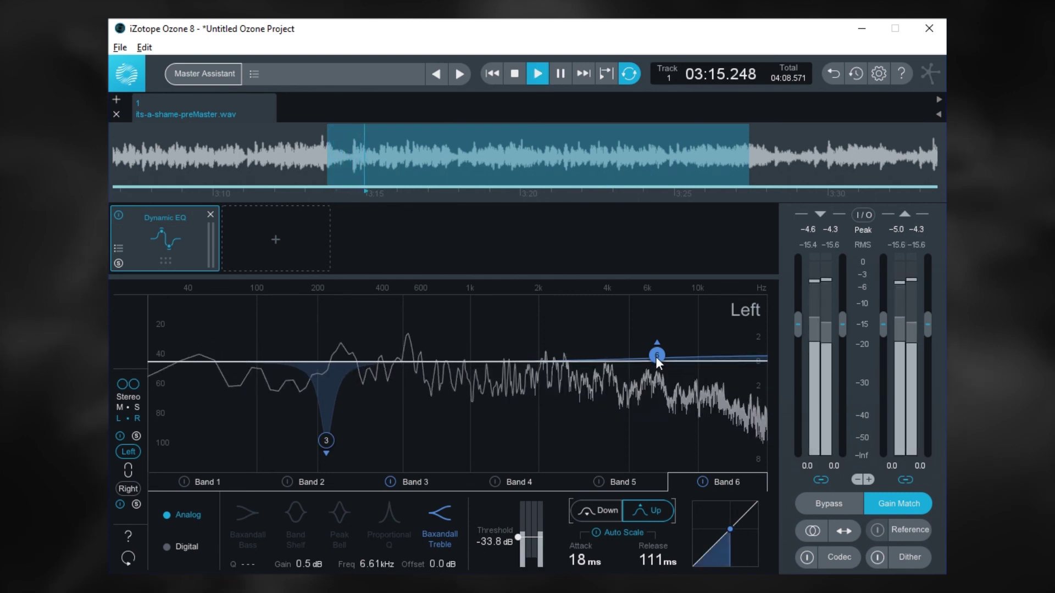
left_click_drag(655, 357, 654, 325)
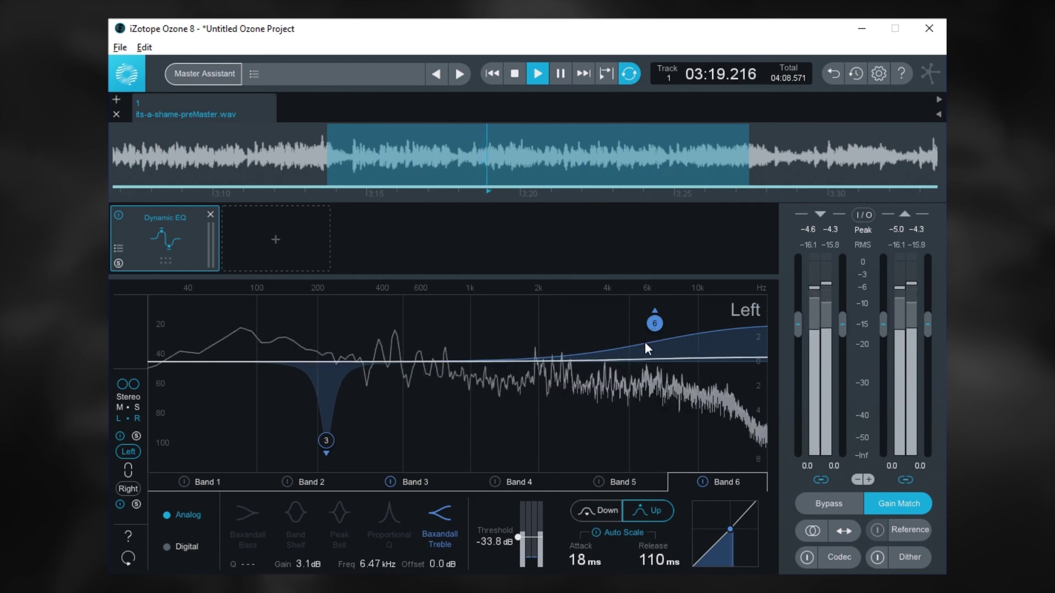
left_click_drag(518, 538, 521, 550)
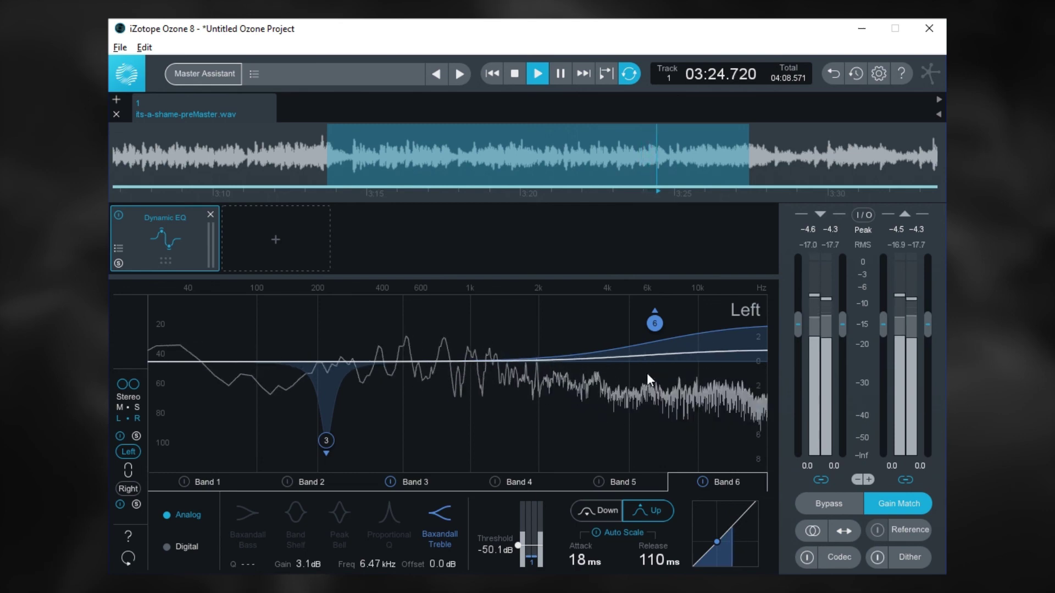
key("space")
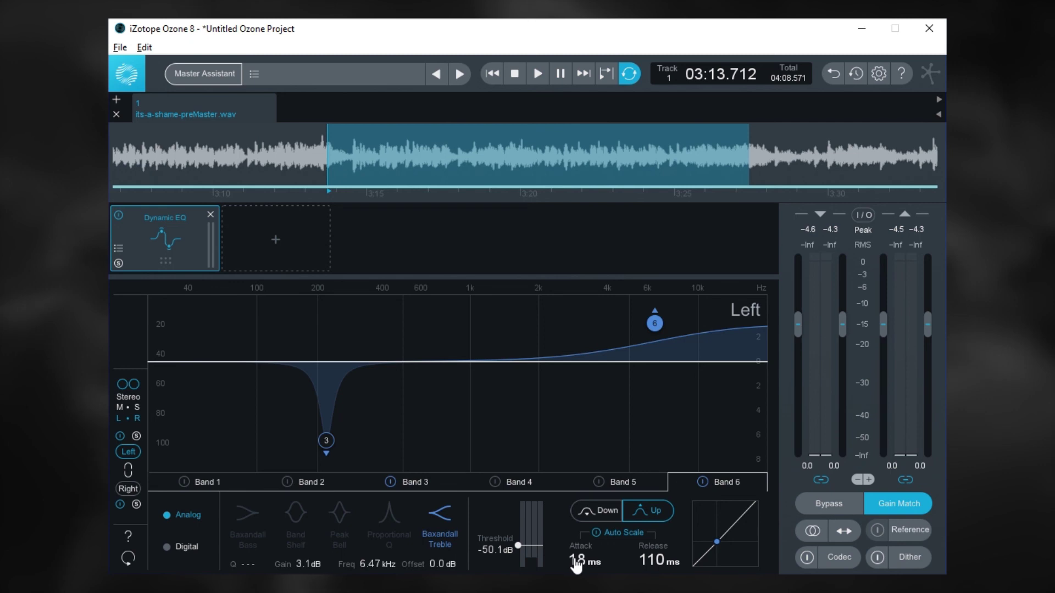
Step: Scroll band 6's Attack to 17 ms and shorten its Release from 110 ms to 90 ms
scroll(577, 566, "down", 3)
scroll(578, 566, "up", 2)
scroll(651, 559, "up", 5)
scroll(654, 561, "down", 5)
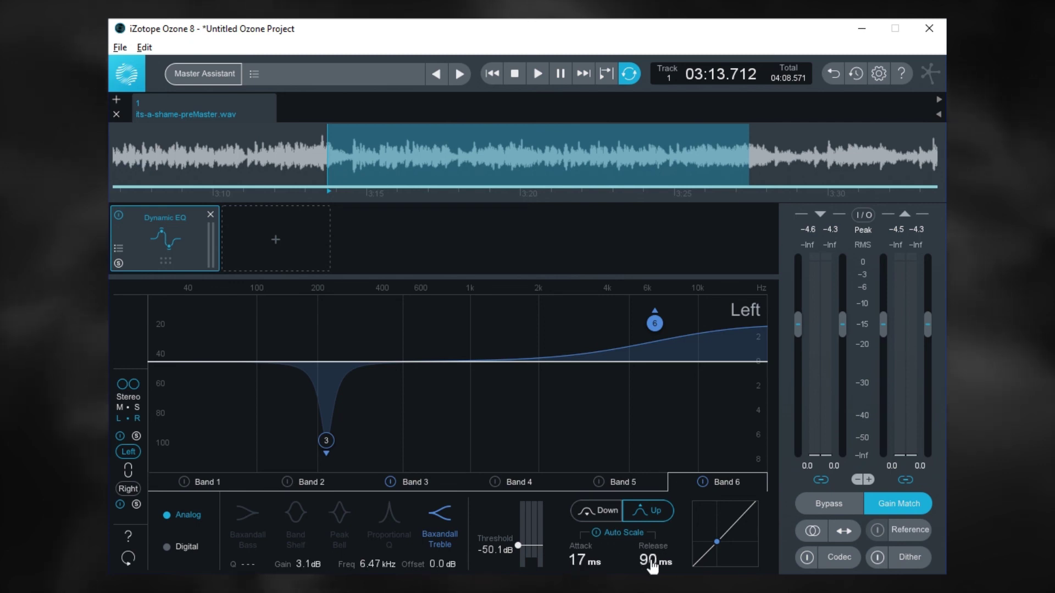